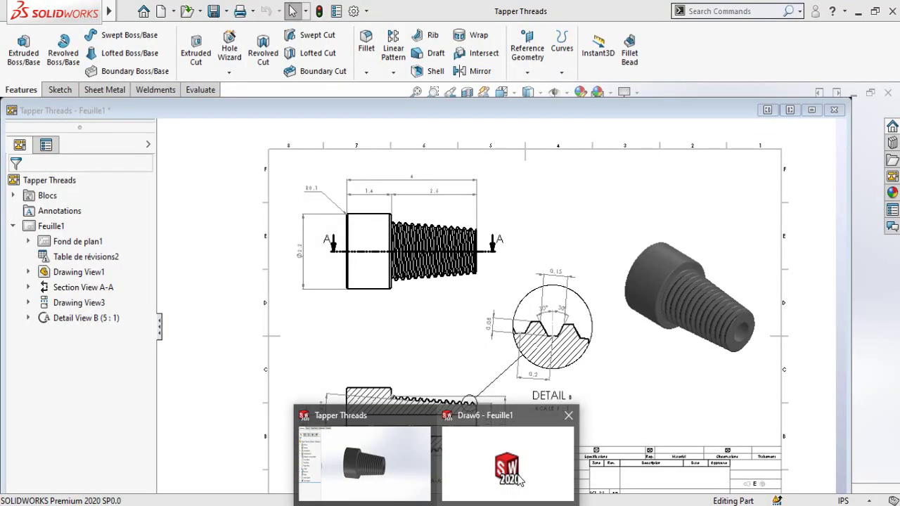
Look over the finished Tapper Threads drawing and switch back to the part model to view it from another angle
{"action": "left_click", "coordinate": [499, 451]}
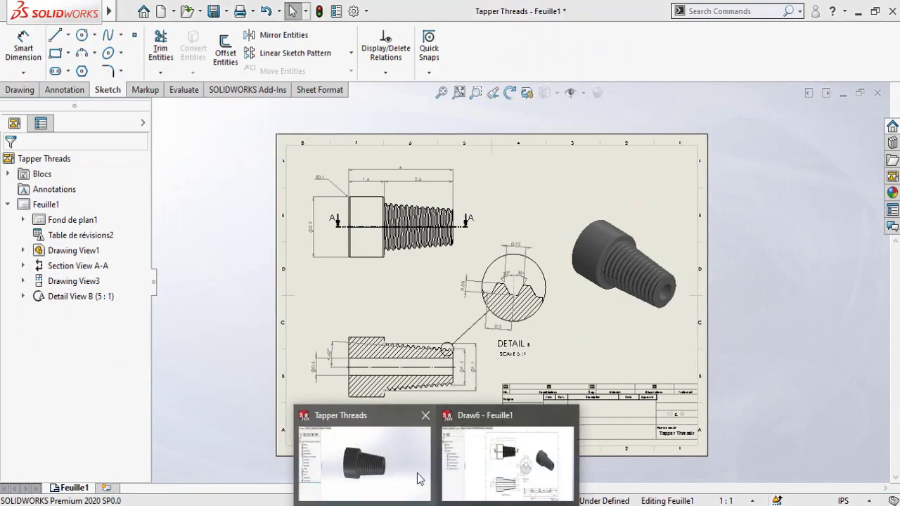
{"action": "left_click", "coordinate": [420, 468]}
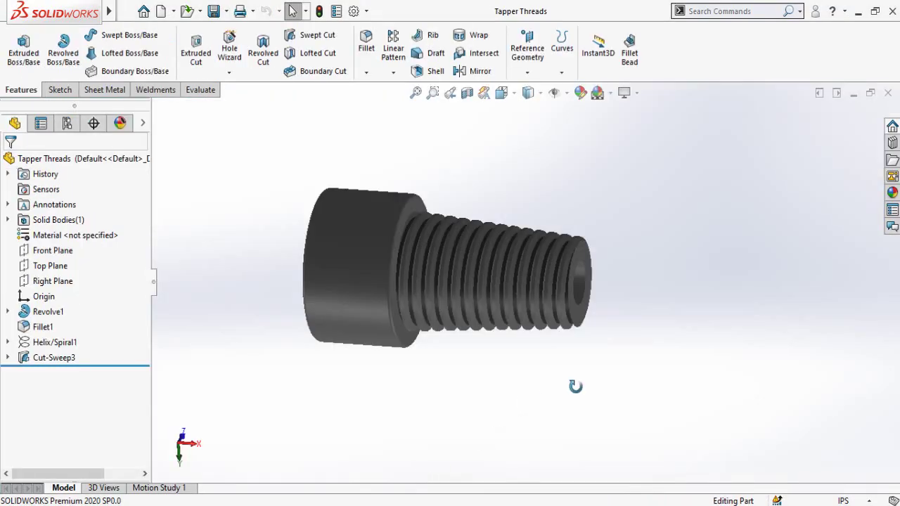
{"action": "mouse_move", "coordinate": [575, 387]}
{"action": "middle_mouse_down"}
{"action": "mouse_move", "coordinate": [569, 412]}
{"action": "mouse_move", "coordinate": [542, 430]}
{"action": "mouse_move", "coordinate": [511, 382]}
{"action": "mouse_move", "coordinate": [578, 402]}
{"action": "middle_mouse_up"}
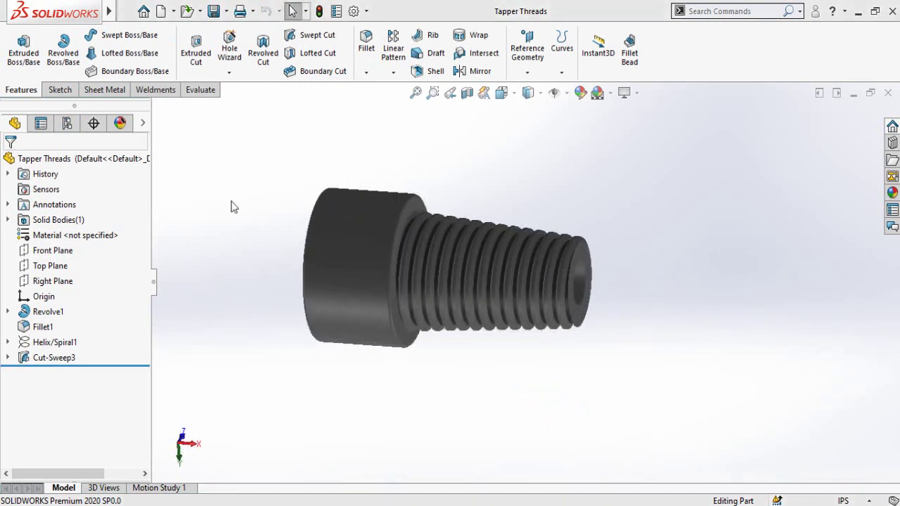
Create a new drawing document from the Page A3 template in the NEW DRAWINGS TEMPLATE set
{"action": "left_click", "coordinate": [162, 12]}
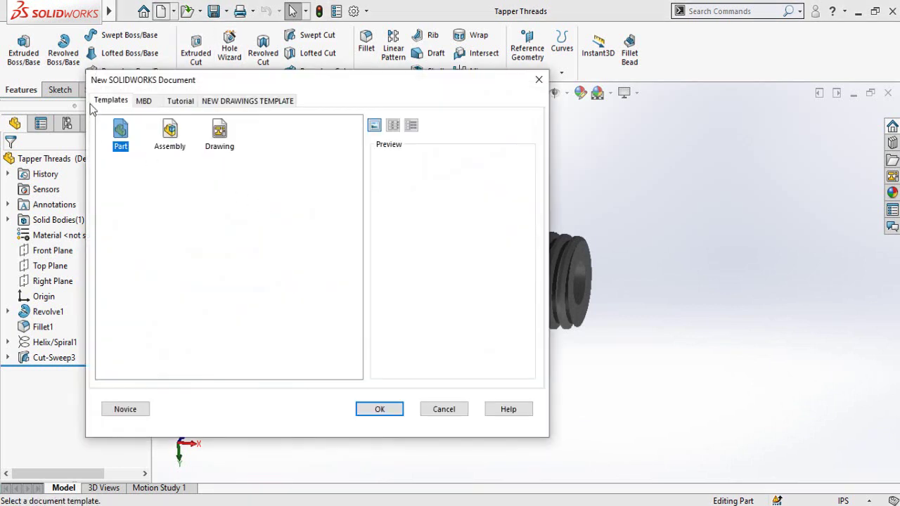
{"action": "left_click", "coordinate": [225, 140]}
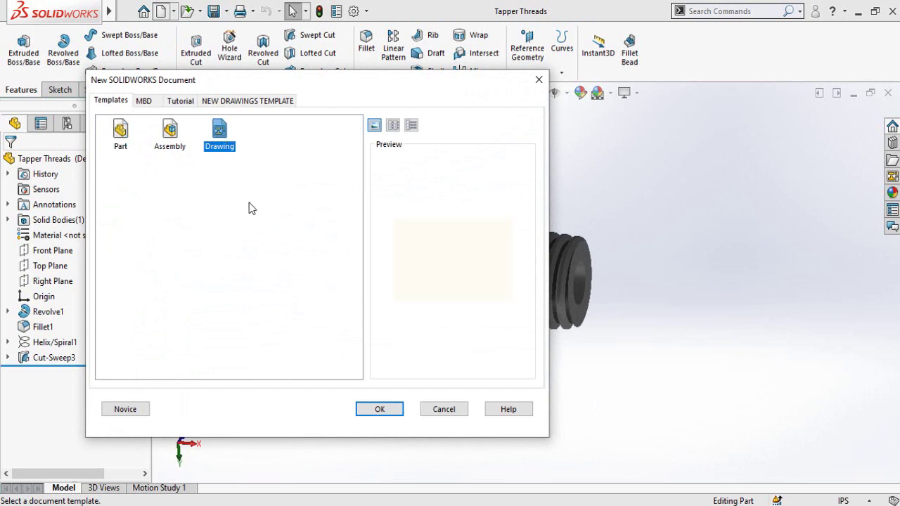
{"action": "left_click", "coordinate": [250, 207]}
{"action": "left_click", "coordinate": [238, 103]}
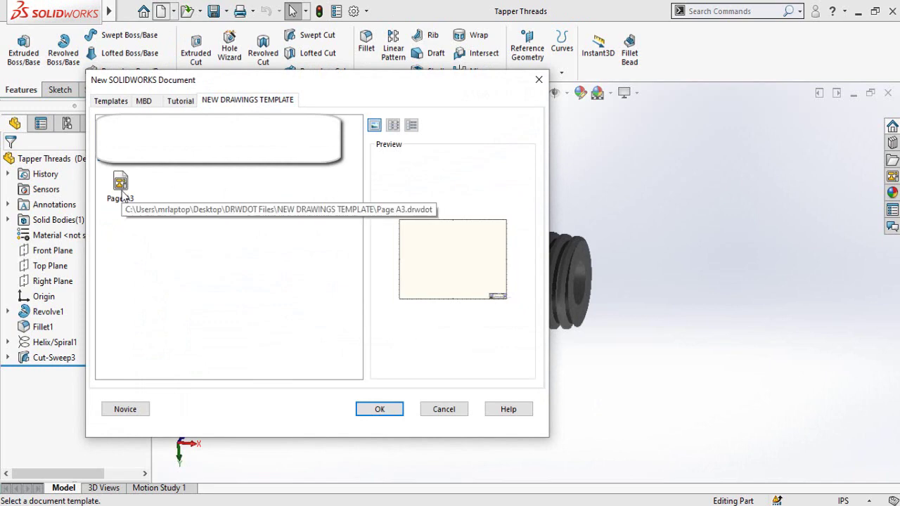
{"action": "double_click", "coordinate": [121, 187]}
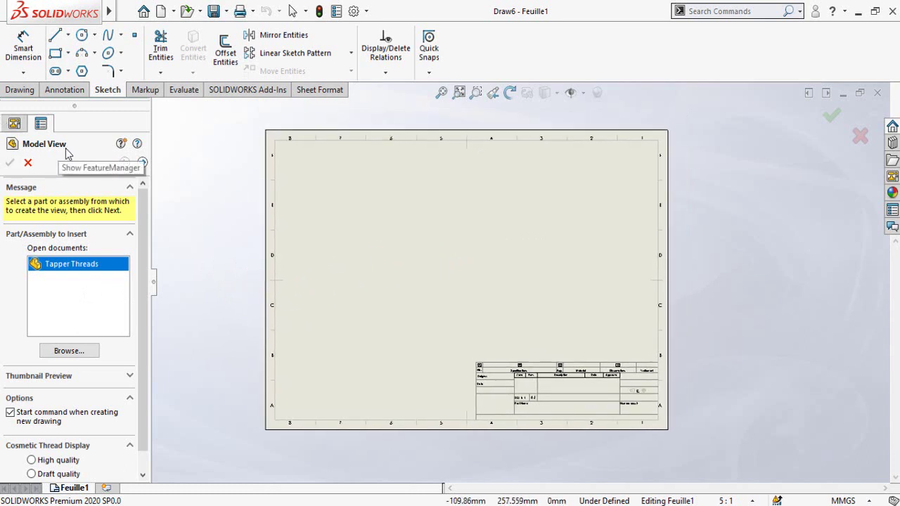
Insert a front view of the Tapper Threads part at sheet scale in the upper-left area of the sheet, without projected views
{"action": "double_click", "coordinate": [58, 264]}
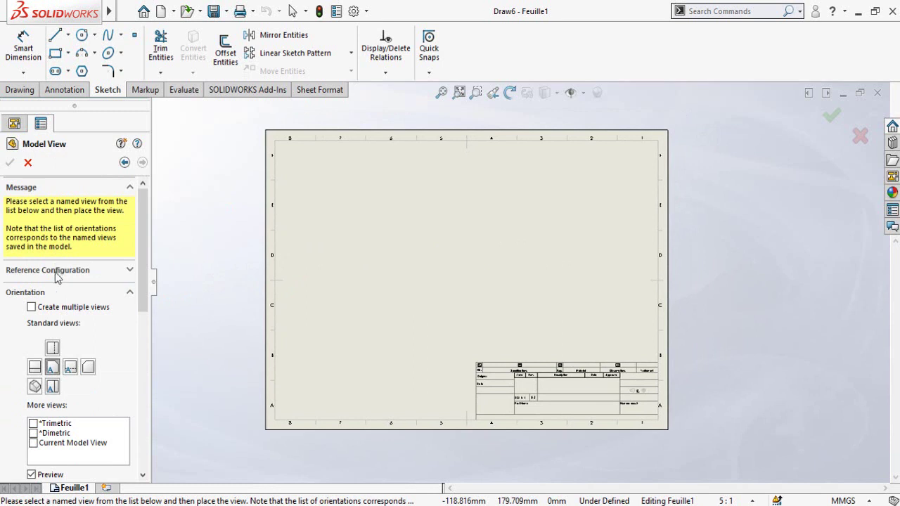
{"action": "scroll", "coordinate": [4, 276], "scroll_direction": "down", "scroll_amount": 5}
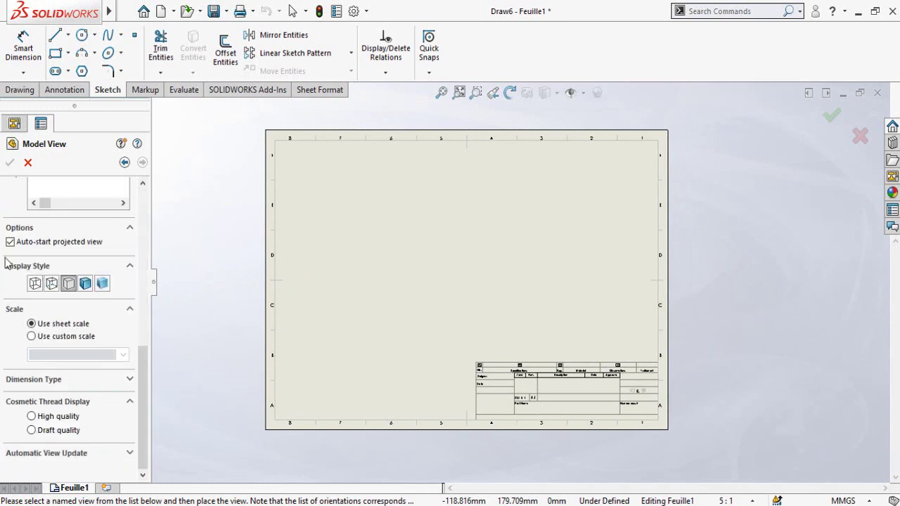
{"action": "scroll", "coordinate": [6, 261], "scroll_direction": "up", "scroll_amount": 5}
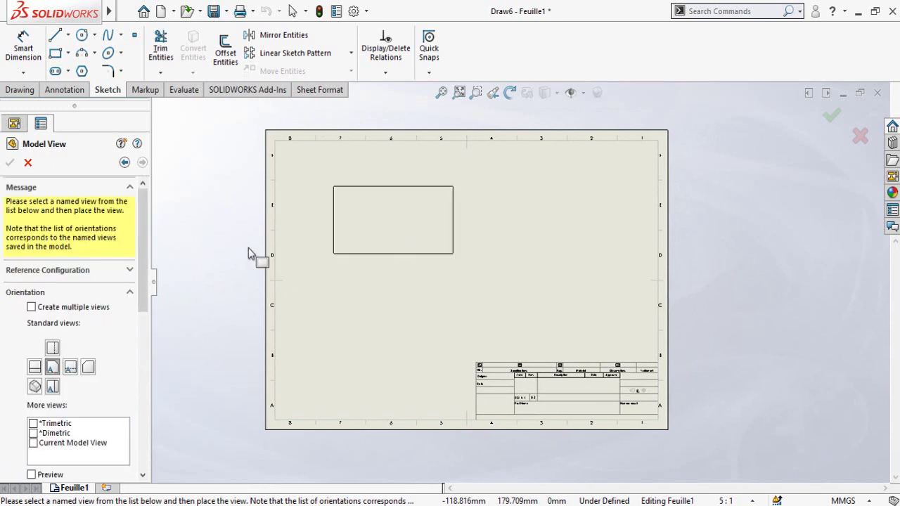
{"action": "scroll", "coordinate": [144, 289], "scroll_direction": "down", "scroll_amount": 4}
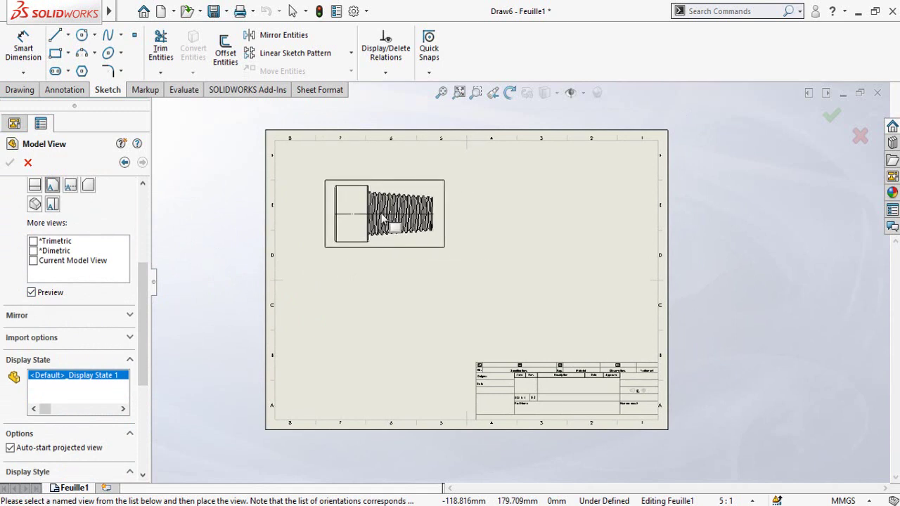
{"action": "left_click_drag", "start_coordinate": [143, 295], "coordinate": [141, 373]}
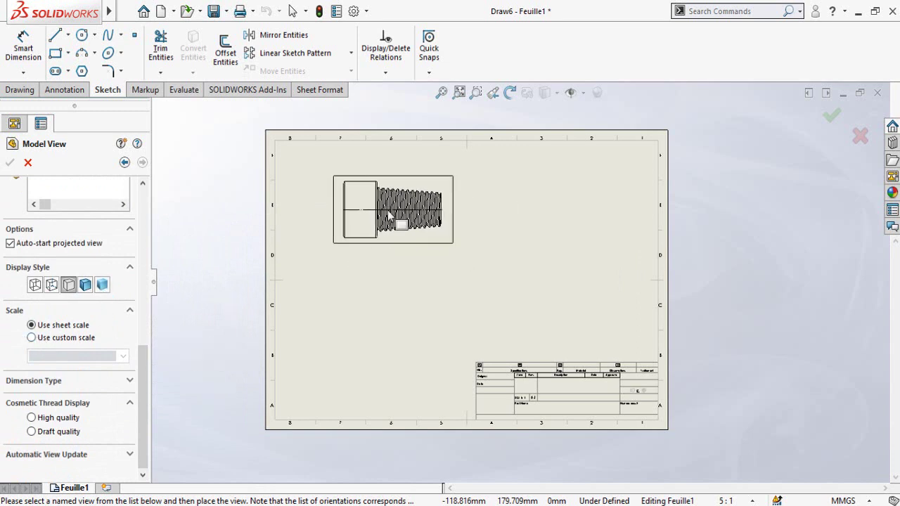
{"action": "left_click", "coordinate": [384, 222]}
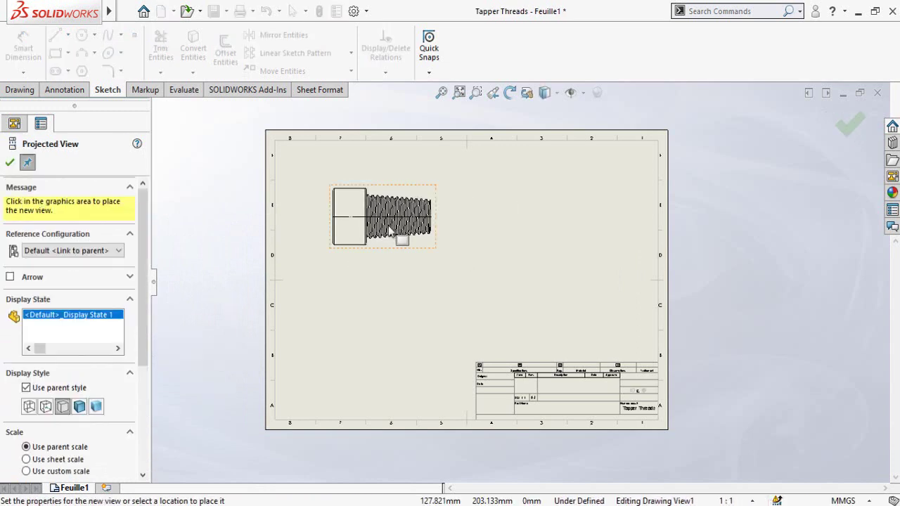
{"action": "left_click", "coordinate": [10, 162]}
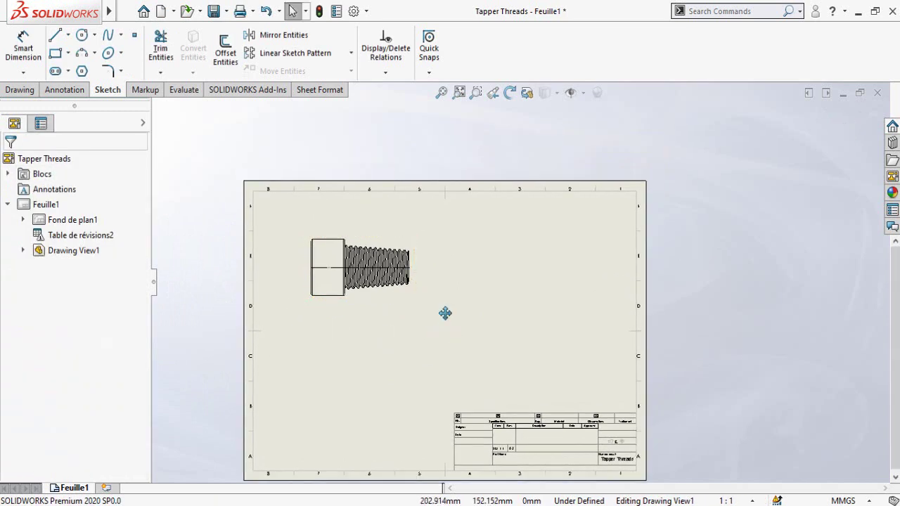
Start a section view with a horizontal cutting line along the central axis of the front view
{"action": "left_click", "coordinate": [21, 90]}
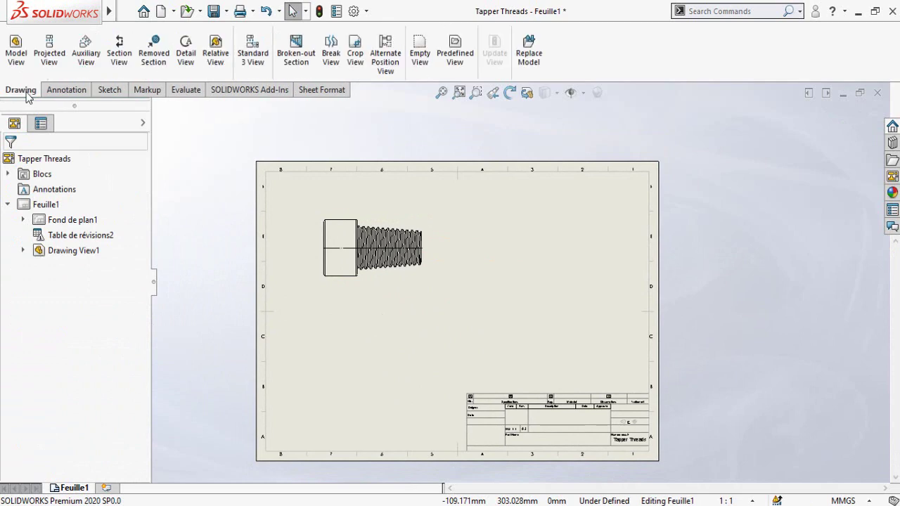
{"action": "left_click", "coordinate": [123, 63]}
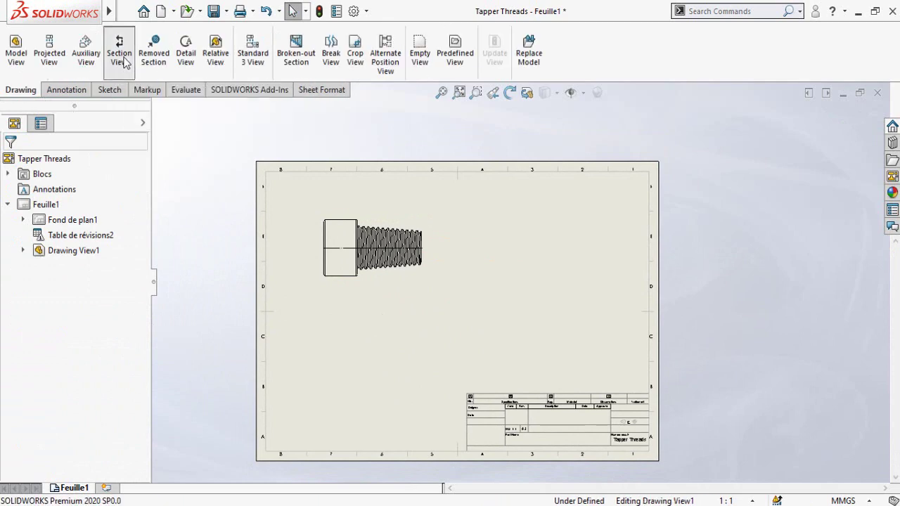
{"action": "scroll", "coordinate": [267, 383], "scroll_direction": "down", "scroll_amount": 2}
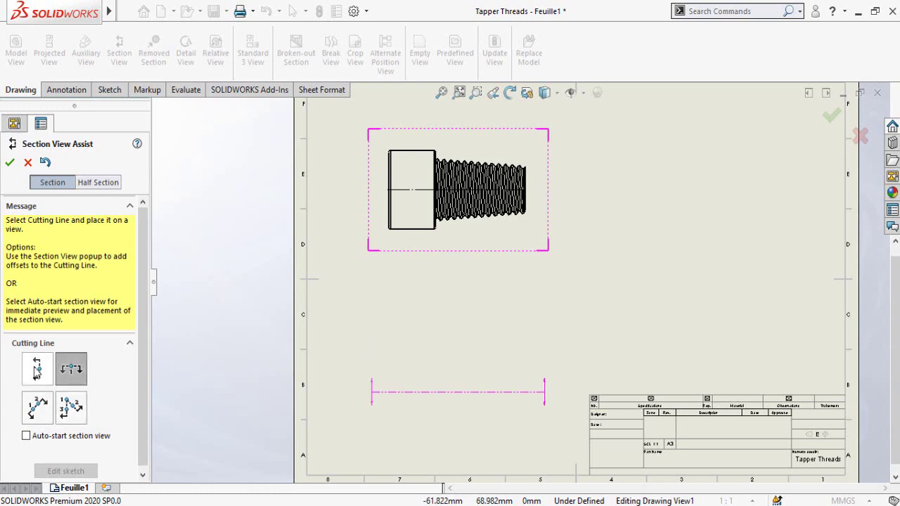
{"action": "scroll", "coordinate": [456, 195], "scroll_direction": "down", "scroll_amount": 5}
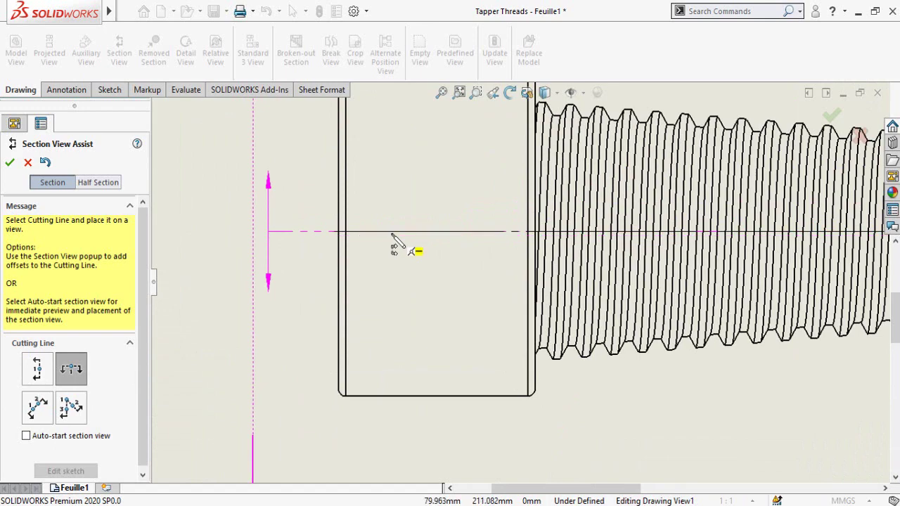
{"action": "left_click", "coordinate": [393, 236]}
{"action": "left_click", "coordinate": [513, 213]}
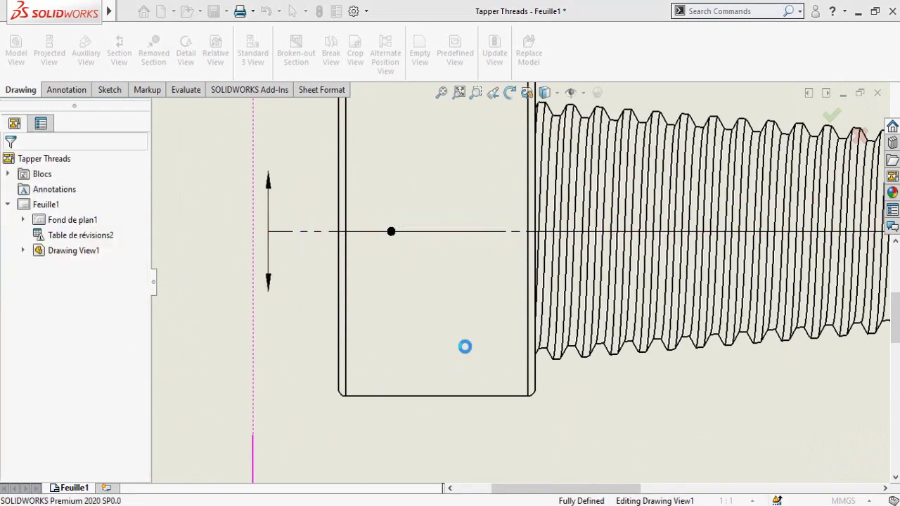
Flip the cutting direction of section A-A and place the section view directly below the front view
{"action": "scroll", "coordinate": [465, 347], "scroll_direction": "up", "scroll_amount": 5}
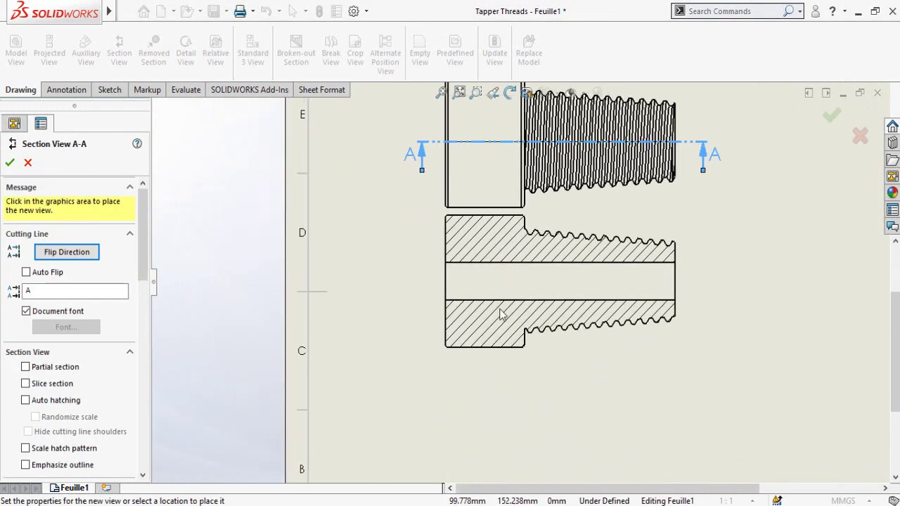
{"action": "scroll", "coordinate": [501, 315], "scroll_direction": "up", "scroll_amount": 4}
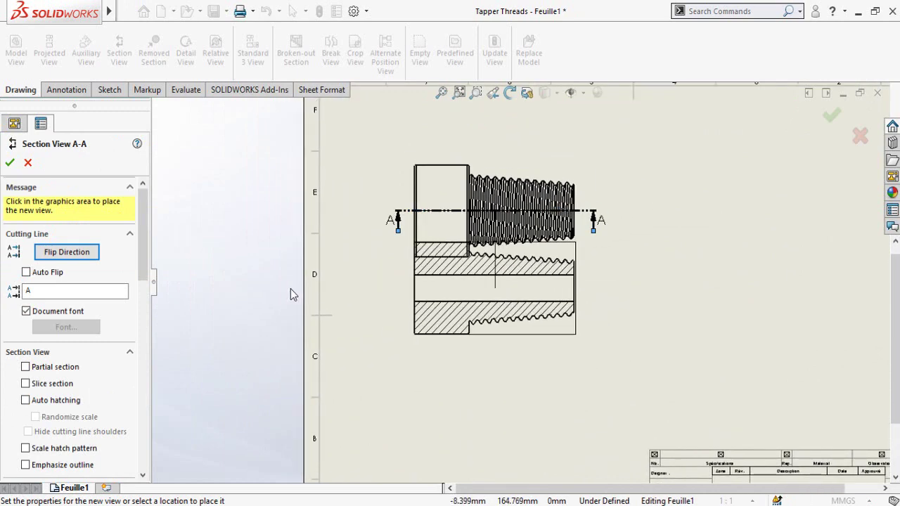
{"action": "left_click", "coordinate": [73, 257]}
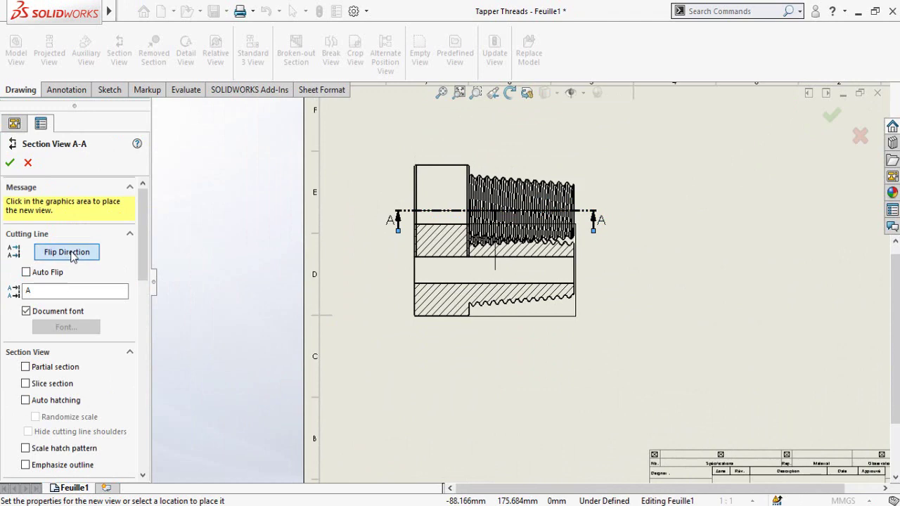
{"action": "scroll", "coordinate": [563, 380], "scroll_direction": "up", "scroll_amount": 2}
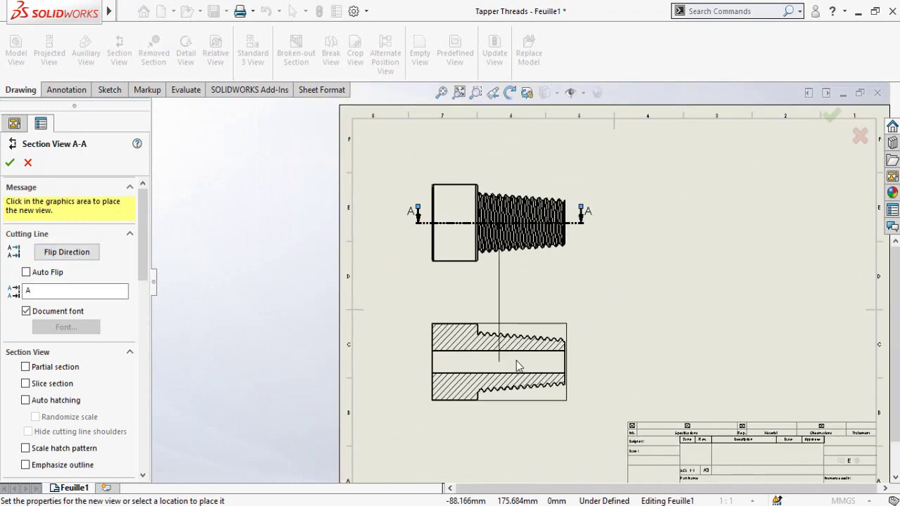
{"action": "left_click", "coordinate": [512, 368]}
{"action": "key", "text": "Return"}
{"action": "scroll", "coordinate": [599, 317], "scroll_direction": "up", "scroll_amount": 2}
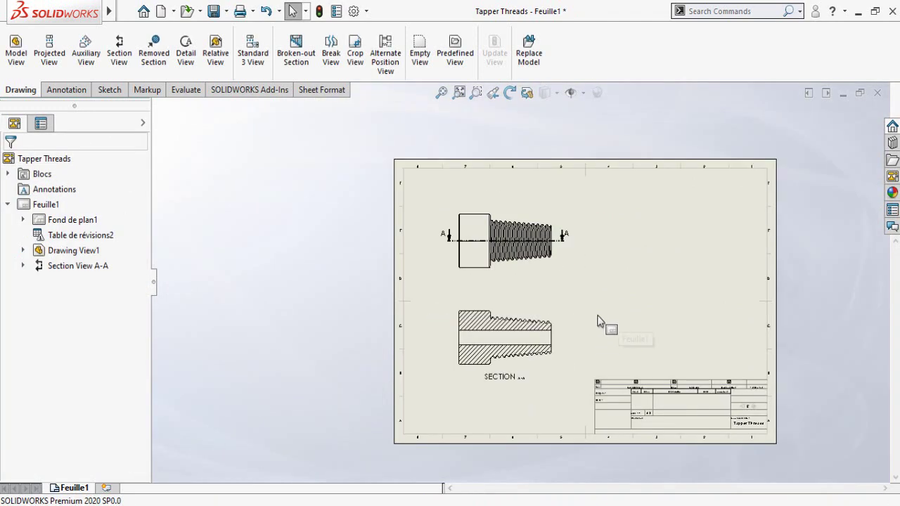
Add a centerline along the axis of the bore in section view A-A
{"action": "scroll", "coordinate": [483, 353], "scroll_direction": "down", "scroll_amount": 3}
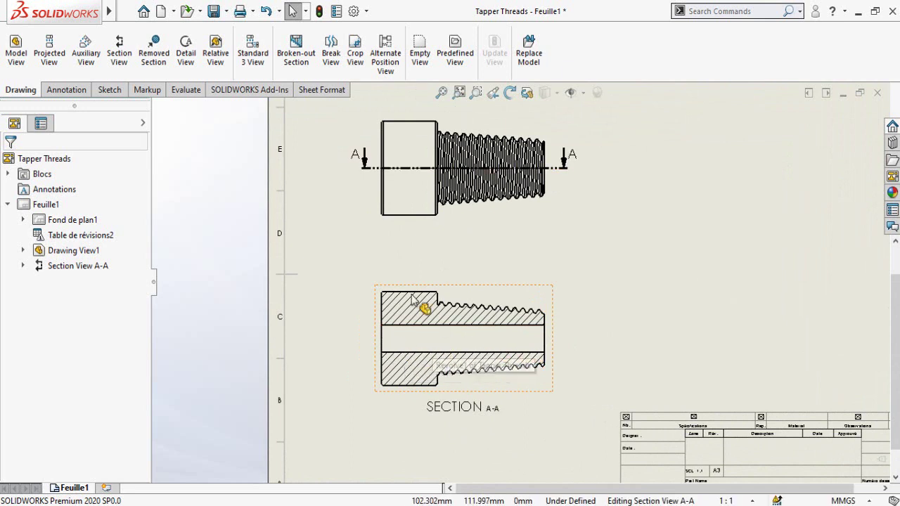
{"action": "left_click", "coordinate": [71, 92]}
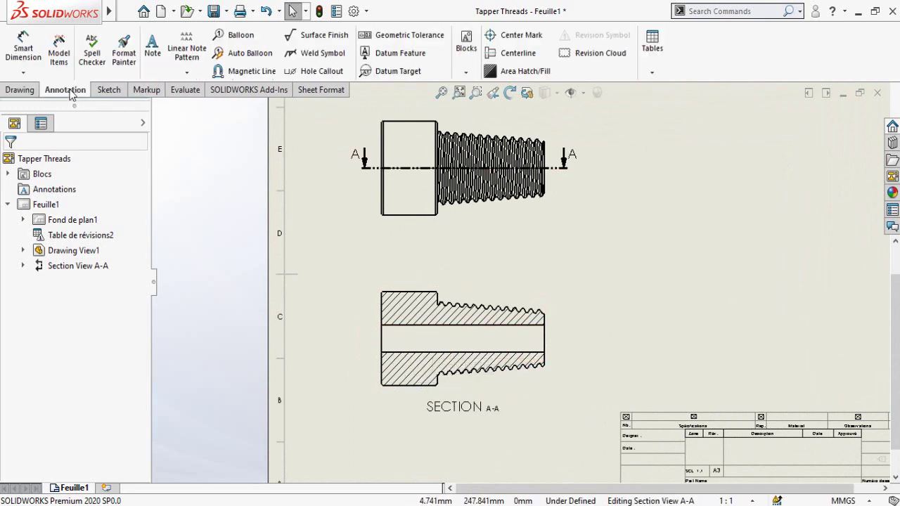
{"action": "left_click", "coordinate": [521, 53]}
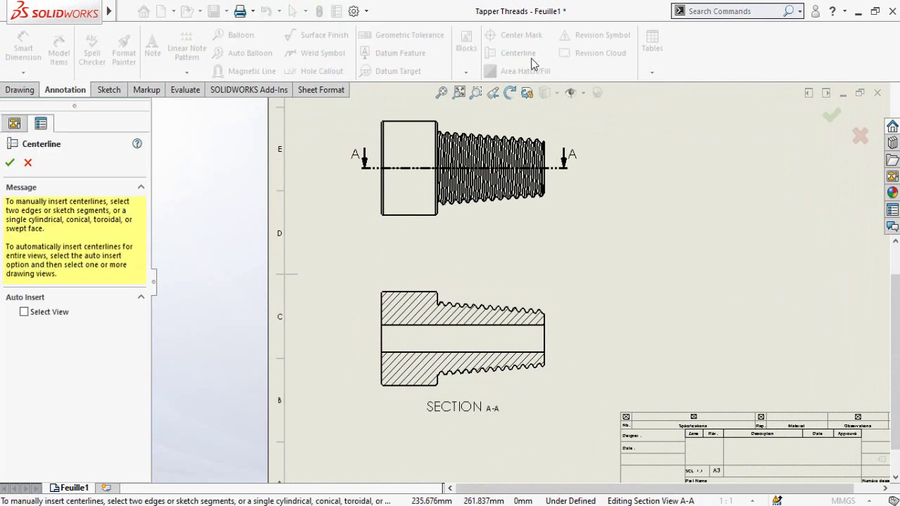
{"action": "left_click", "coordinate": [443, 343]}
{"action": "left_click", "coordinate": [10, 162]}
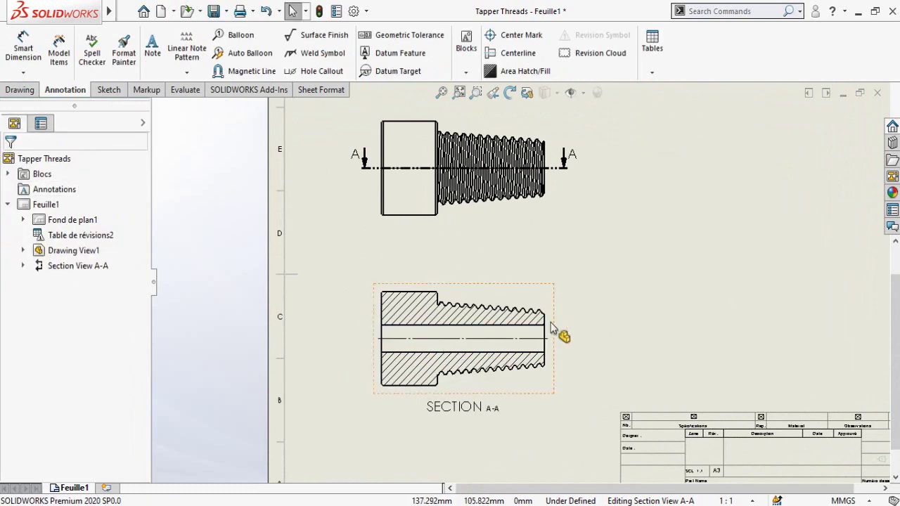
Add a shaded isometric projected view from the front view and move it onto the right side of the sheet, above the title block
{"action": "key", "text": "f"}
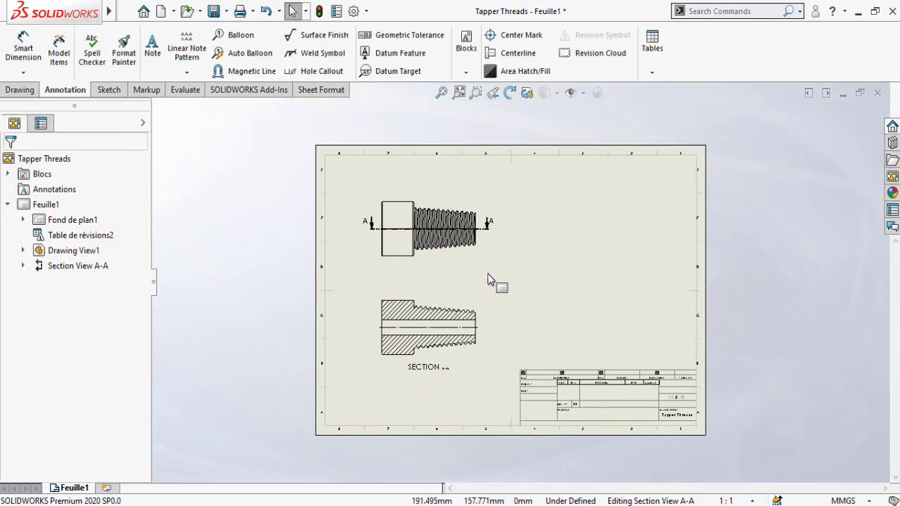
{"action": "middle_click_drag", "start_coordinate": [541, 271], "coordinate": [503, 295], "text": "ctrl"}
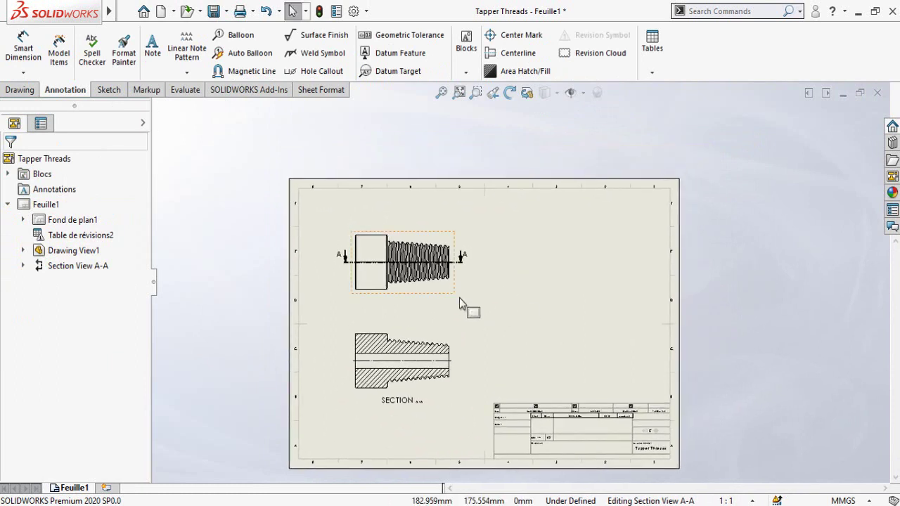
{"action": "left_click", "coordinate": [421, 298]}
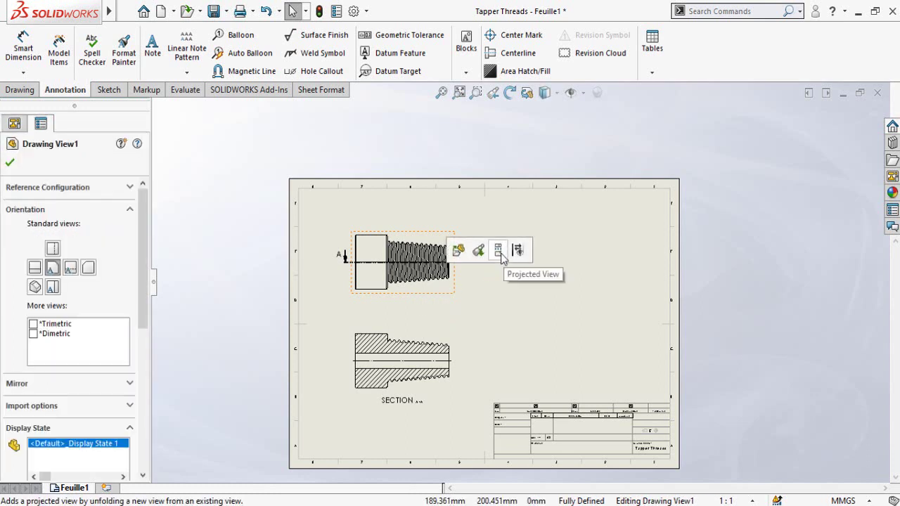
{"action": "left_click", "coordinate": [498, 251]}
{"action": "scroll", "coordinate": [514, 260], "scroll_direction": "up", "scroll_amount": 3}
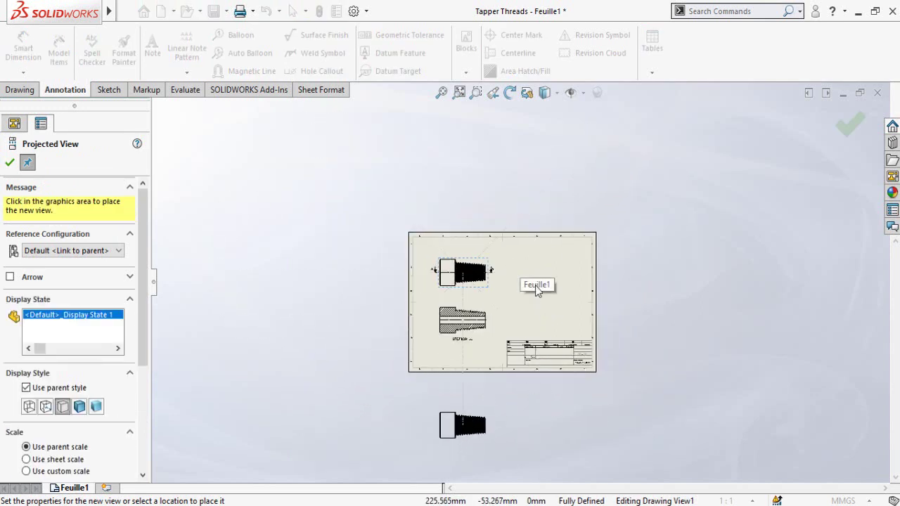
{"action": "scroll", "coordinate": [562, 277], "scroll_direction": "down", "scroll_amount": 3}
{"action": "scroll", "coordinate": [528, 288], "scroll_direction": "up", "scroll_amount": 3}
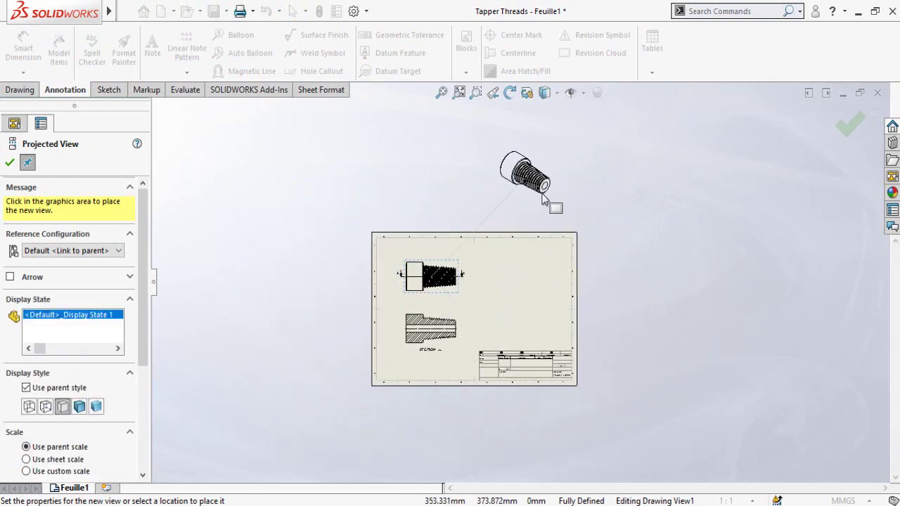
{"action": "scroll", "coordinate": [10, 314], "scroll_direction": "down", "scroll_amount": 5}
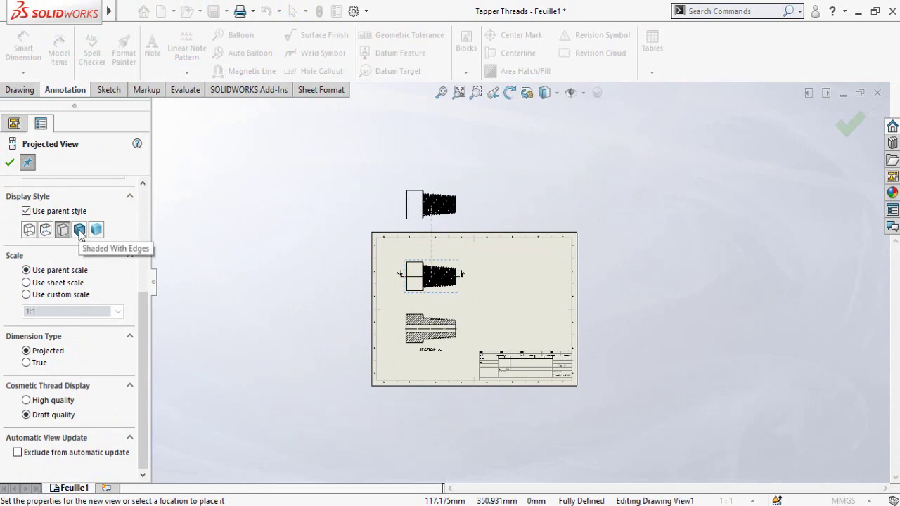
{"action": "left_click", "coordinate": [10, 165]}
{"action": "left_click_drag", "start_coordinate": [541, 151], "coordinate": [543, 364]}
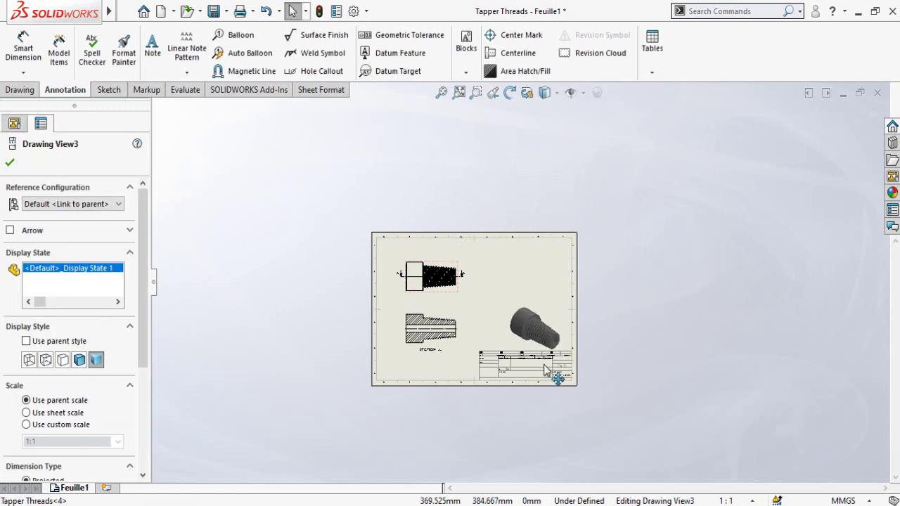
Dimension the outer diameter of the head in the front view, placing the dimension beside the head's flat end
{"action": "scroll", "coordinate": [367, 321], "scroll_direction": "down", "scroll_amount": 5}
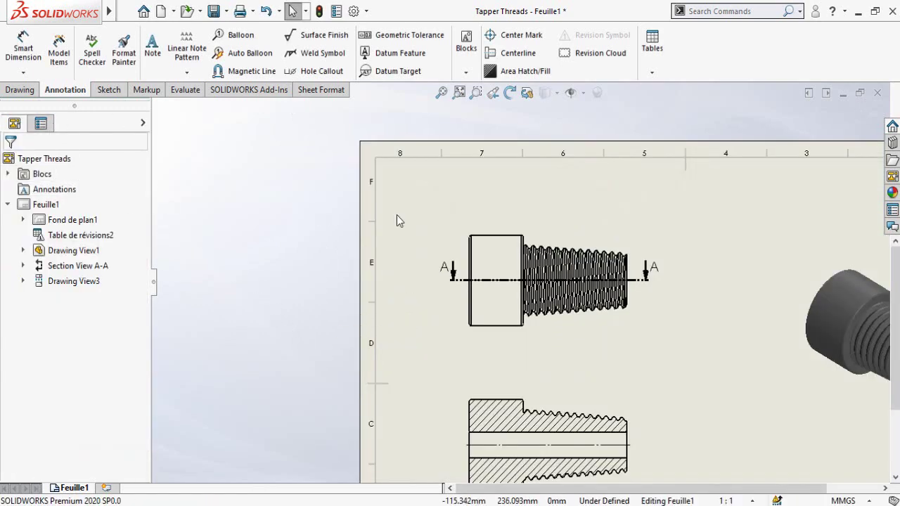
{"action": "scroll", "coordinate": [519, 342], "scroll_direction": "down", "scroll_amount": 1}
{"action": "key", "text": "f"}
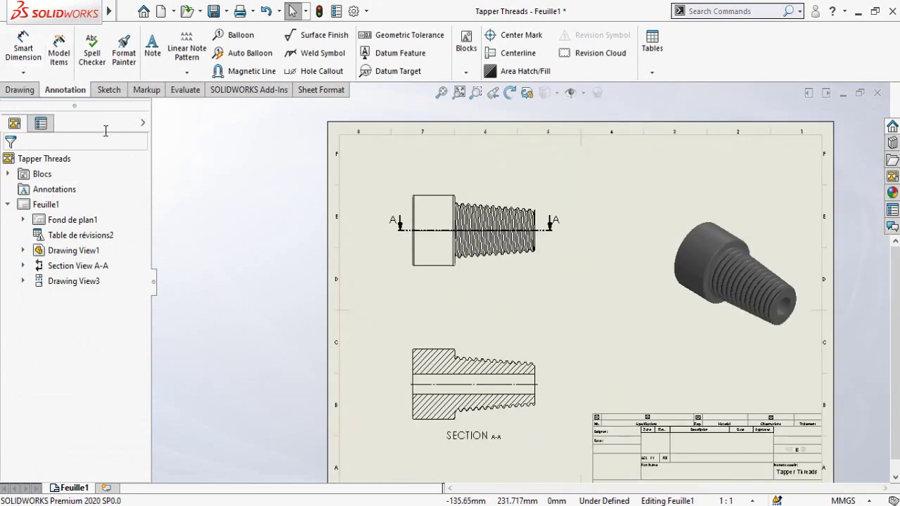
{"action": "left_click", "coordinate": [23, 50]}
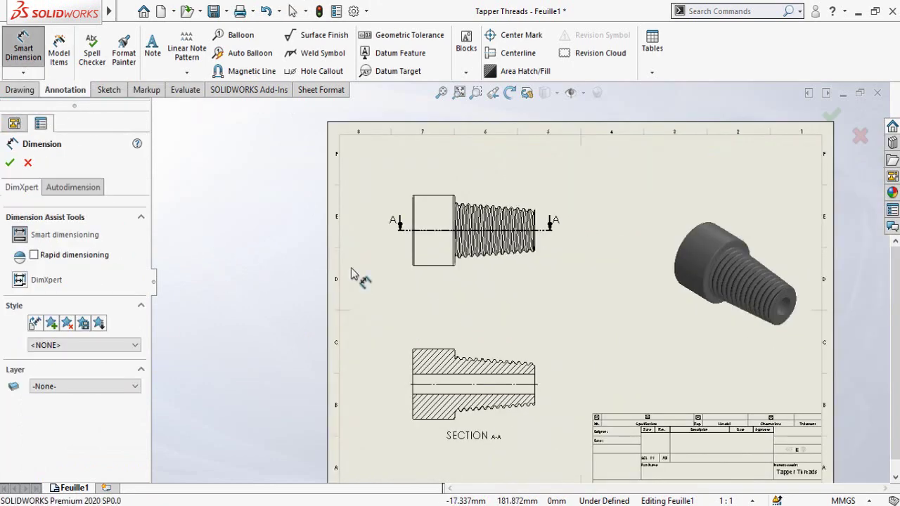
{"action": "scroll", "coordinate": [422, 204], "scroll_direction": "down", "scroll_amount": 5}
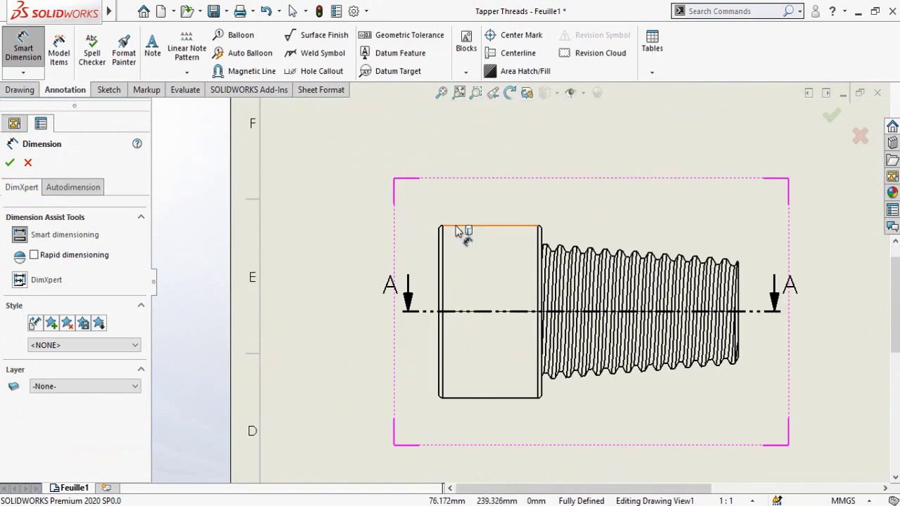
{"action": "left_click", "coordinate": [482, 397]}
{"action": "left_click", "coordinate": [474, 226]}
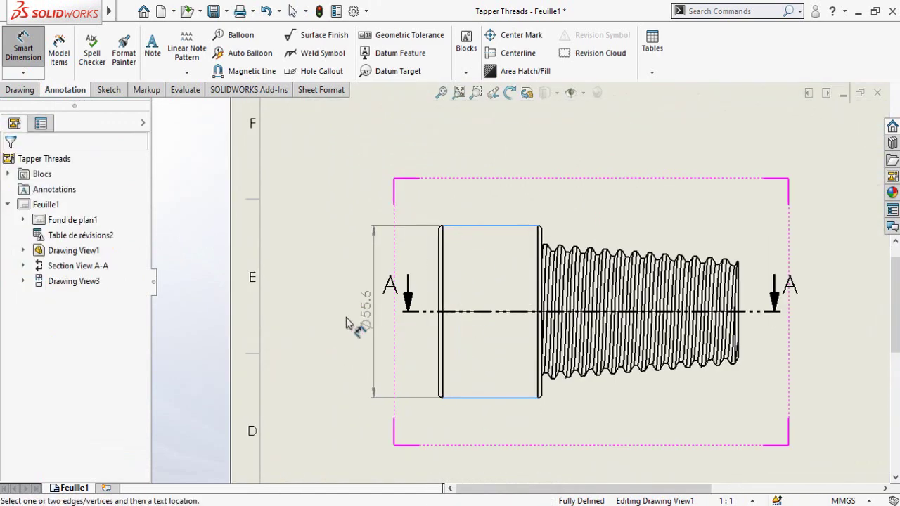
{"action": "left_click", "coordinate": [352, 374]}
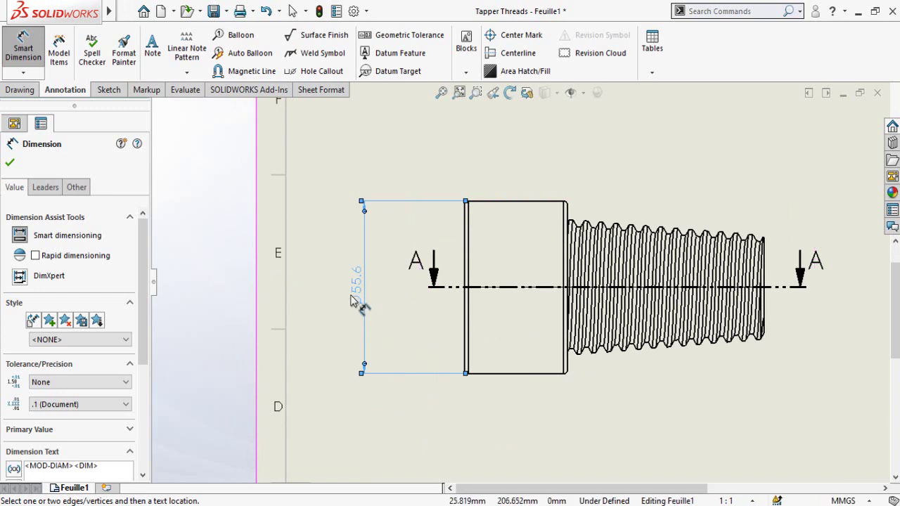
Try the dual dimension display on the head's diameter dimension
{"action": "left_click_drag", "start_coordinate": [144, 288], "coordinate": [169, 396]}
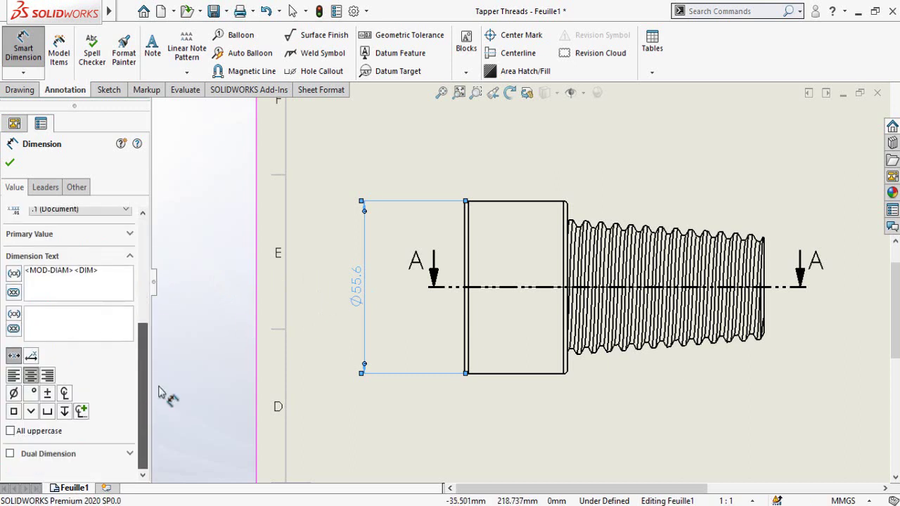
{"action": "left_click", "coordinate": [9, 453]}
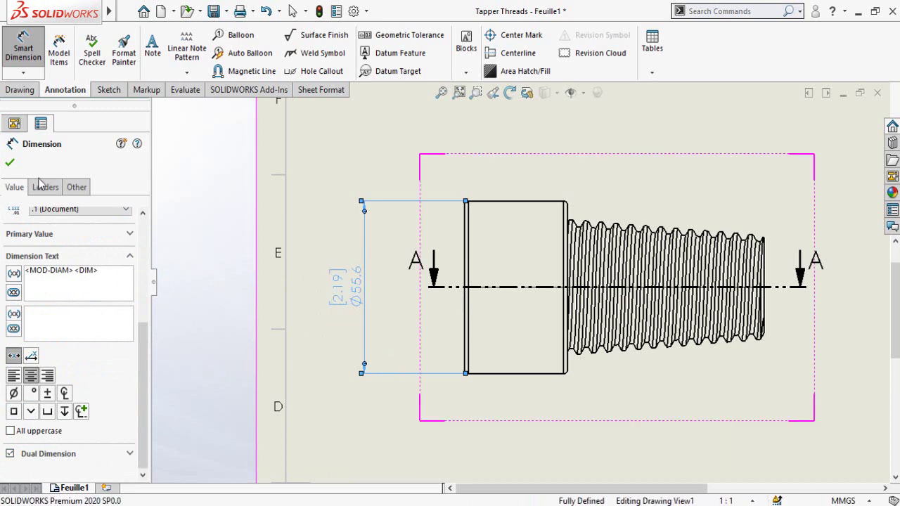
{"action": "left_click", "coordinate": [42, 458]}
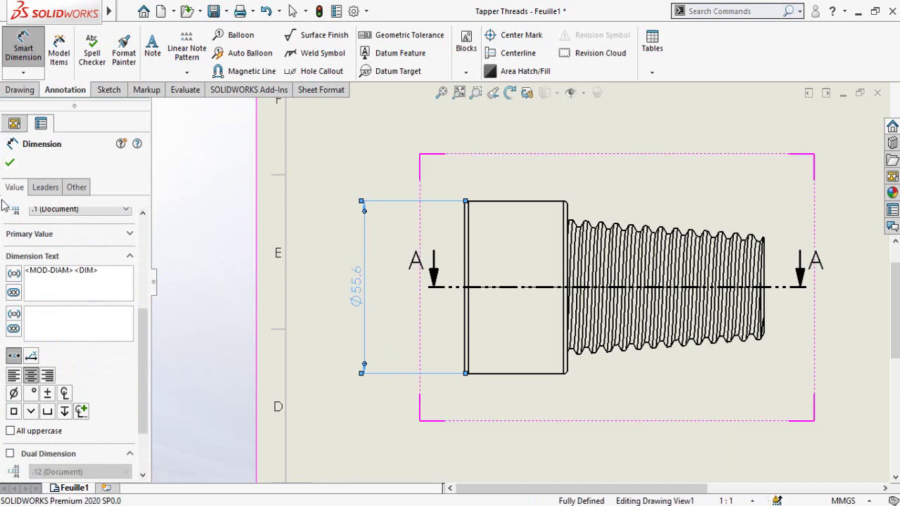
{"action": "left_click", "coordinate": [9, 163]}
Switch the drawing's unit system to IPS (inch, pound, second)
{"action": "left_click_drag", "start_coordinate": [426, 302], "coordinate": [360, 304]}
{"action": "middle_click_drag", "start_coordinate": [461, 436], "coordinate": [293, 366]}
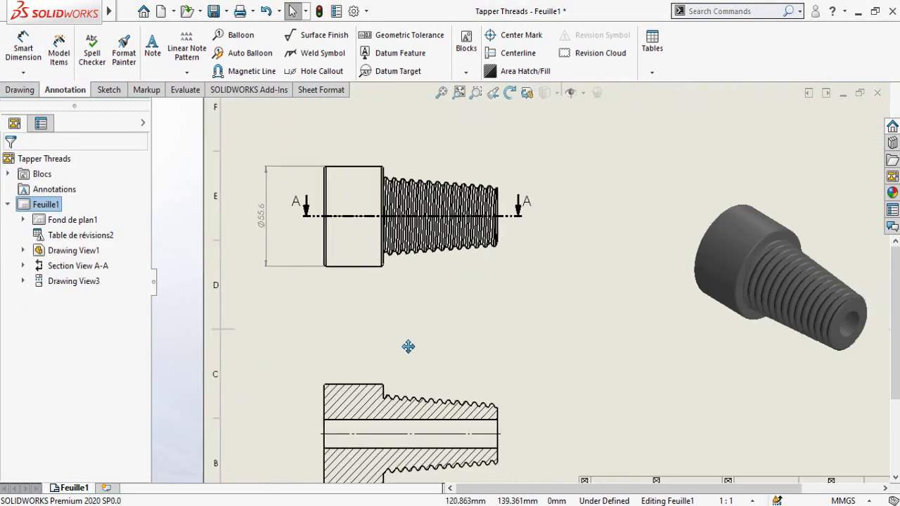
{"action": "left_click", "coordinate": [871, 501]}
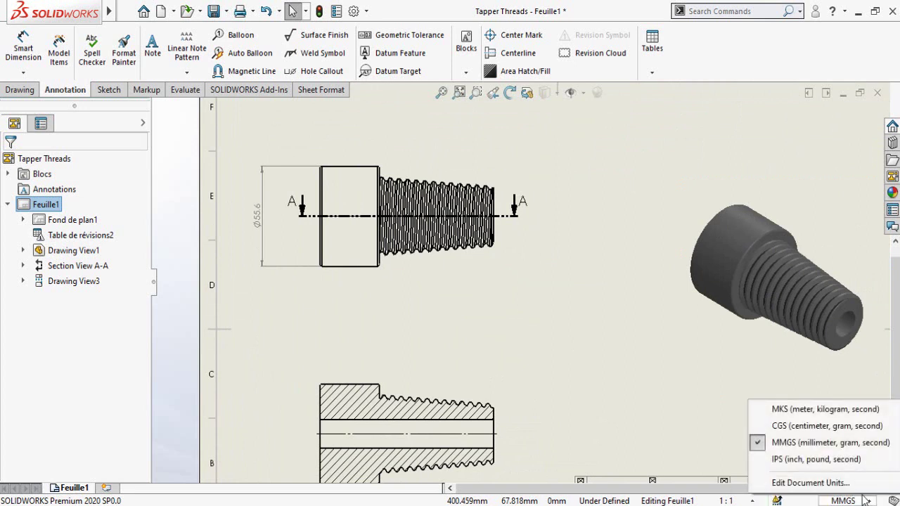
{"action": "left_click", "coordinate": [786, 462]}
{"action": "scroll", "coordinate": [302, 271], "scroll_direction": "down", "scroll_amount": 5}
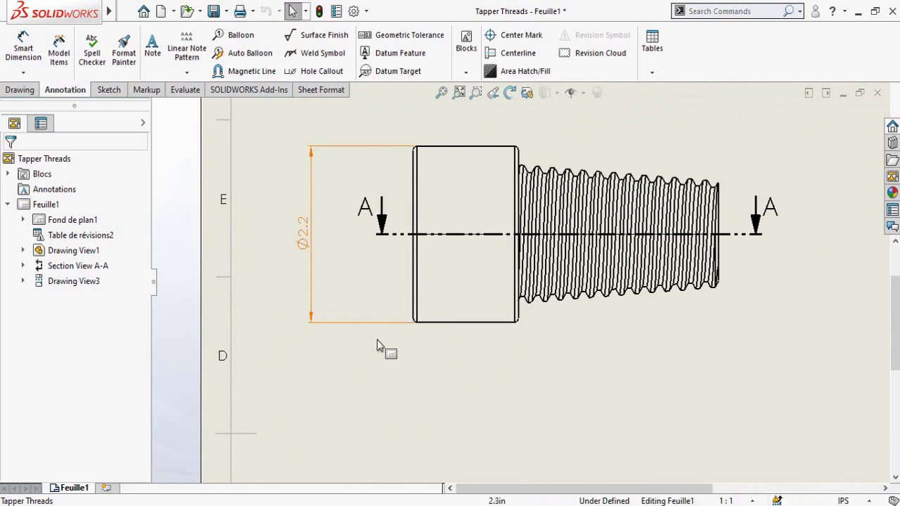
{"action": "scroll", "coordinate": [377, 340], "scroll_direction": "up", "scroll_amount": 3}
Dimension the length of the head in the front view, placing the dimension above the head
{"action": "left_click", "coordinate": [23, 48]}
{"action": "scroll", "coordinate": [494, 206], "scroll_direction": "down", "scroll_amount": 6}
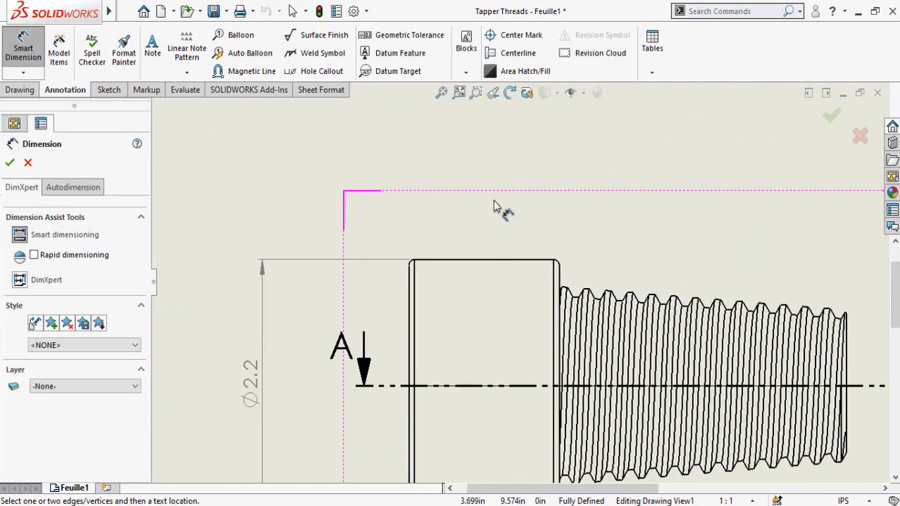
{"action": "left_click", "coordinate": [410, 294]}
{"action": "left_click", "coordinate": [559, 324]}
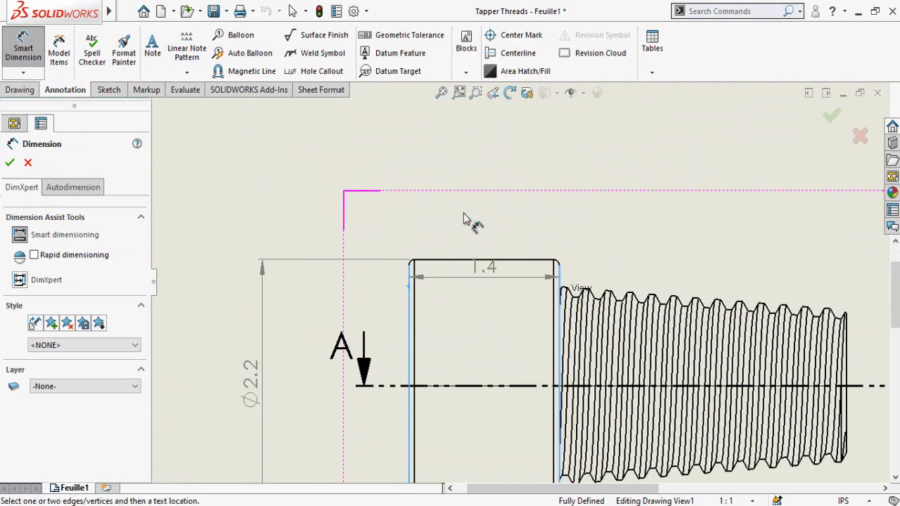
{"action": "scroll", "coordinate": [479, 200], "scroll_direction": "up", "scroll_amount": 2}
{"action": "left_click", "coordinate": [480, 203]}
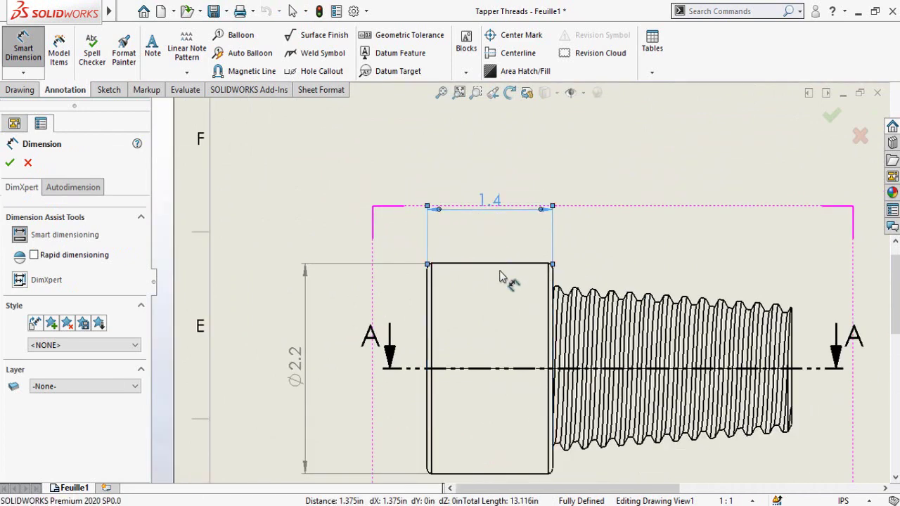
Dimension the part's overall length above the head length, and the threaded section's length in line with the head length
{"action": "left_click", "coordinate": [432, 309]}
{"action": "left_click", "coordinate": [802, 331]}
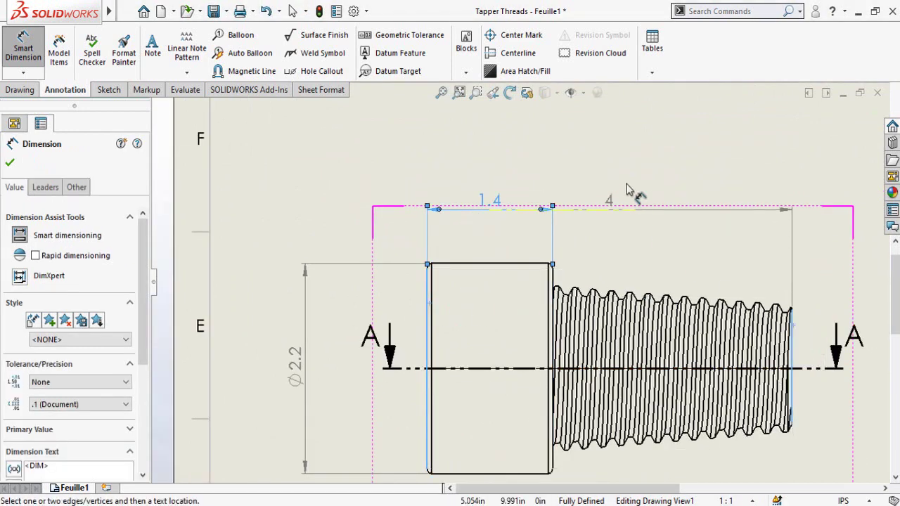
{"action": "left_click", "coordinate": [633, 168]}
{"action": "left_click", "coordinate": [554, 296]}
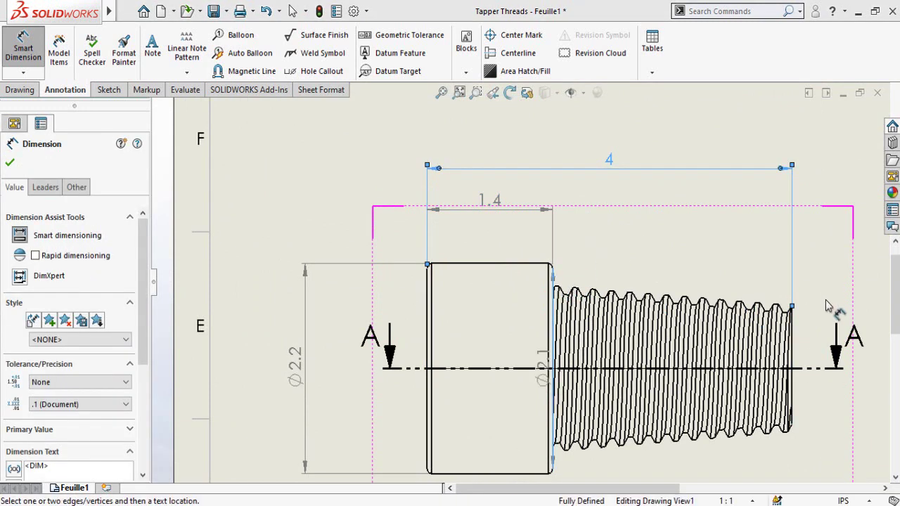
{"action": "left_click", "coordinate": [795, 345]}
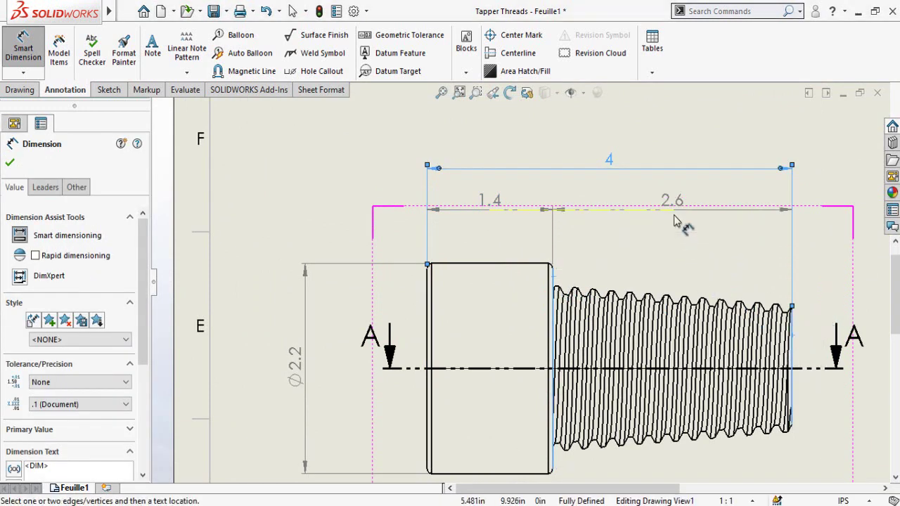
{"action": "left_click", "coordinate": [674, 220]}
Start a detail view with a circle around the last two thread crests at the small end of section A-A
{"action": "key", "text": "f"}
{"action": "scroll", "coordinate": [518, 328], "scroll_direction": "up", "scroll_amount": 5}
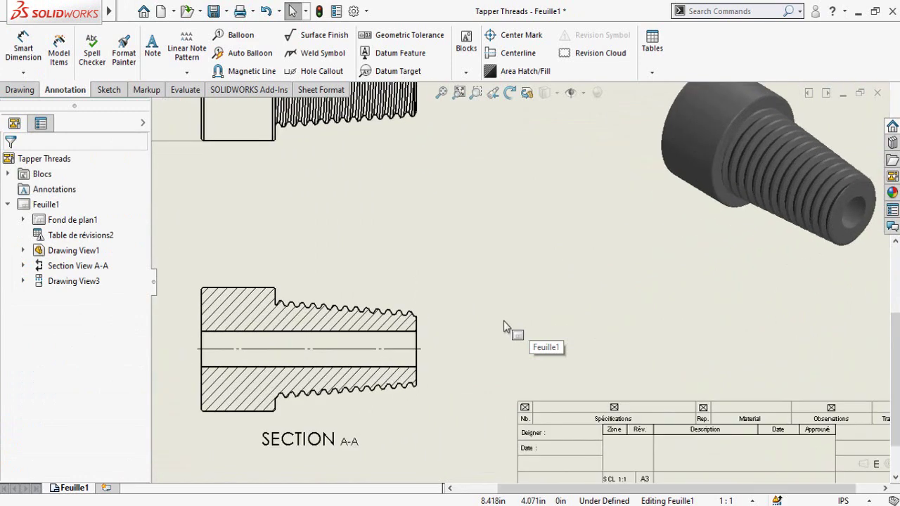
{"action": "scroll", "coordinate": [485, 320], "scroll_direction": "up", "scroll_amount": 2}
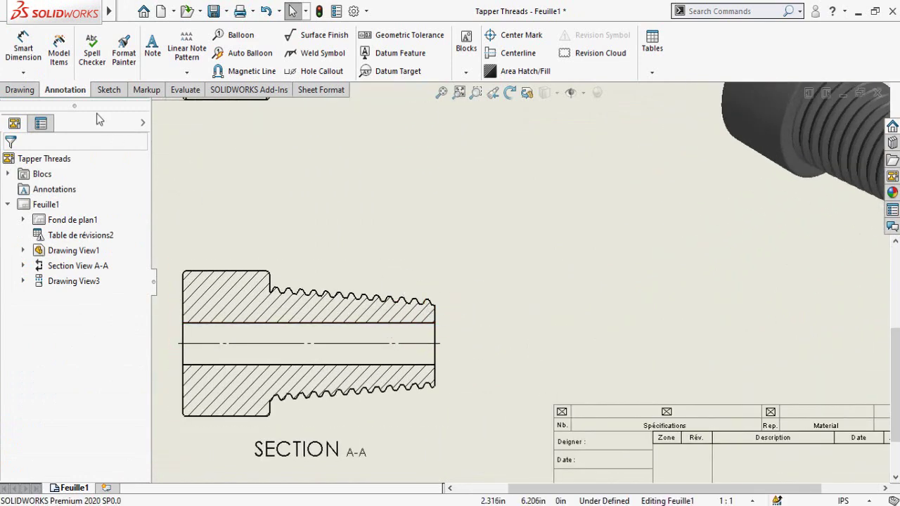
{"action": "left_click", "coordinate": [21, 91]}
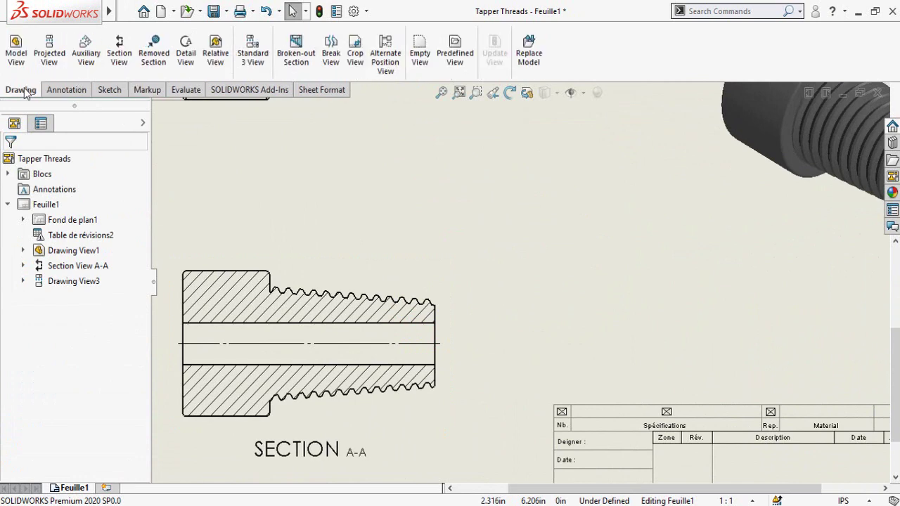
{"action": "left_click", "coordinate": [185, 56]}
{"action": "scroll", "coordinate": [453, 301], "scroll_direction": "down", "scroll_amount": 3}
{"action": "scroll", "coordinate": [450, 302], "scroll_direction": "down", "scroll_amount": 3}
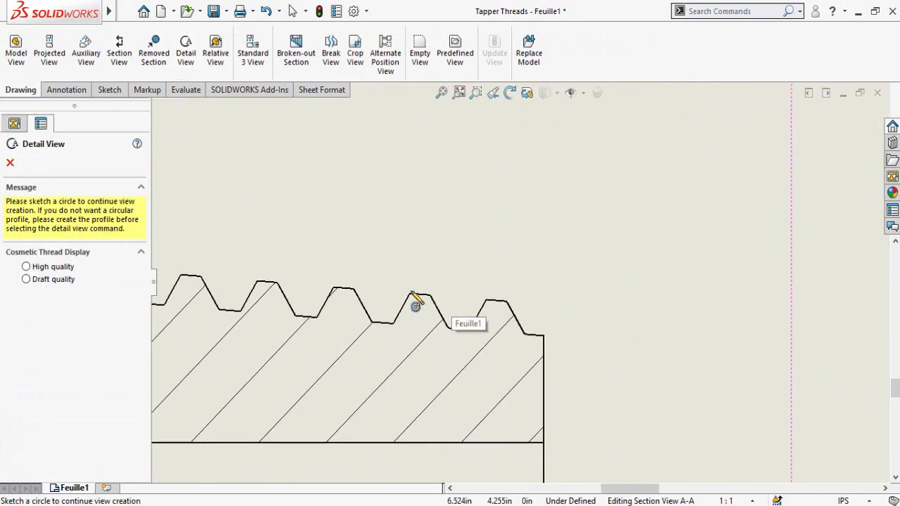
{"action": "left_click", "coordinate": [459, 308]}
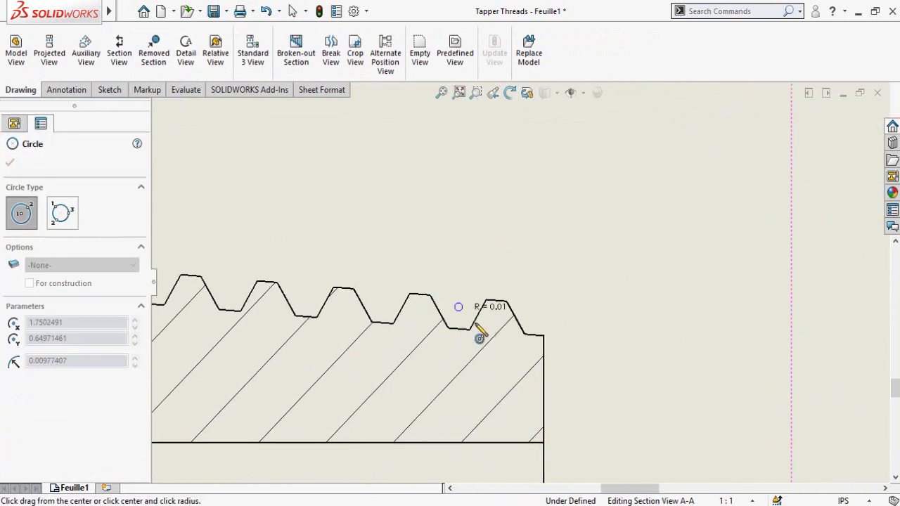
{"action": "left_click", "coordinate": [539, 379]}
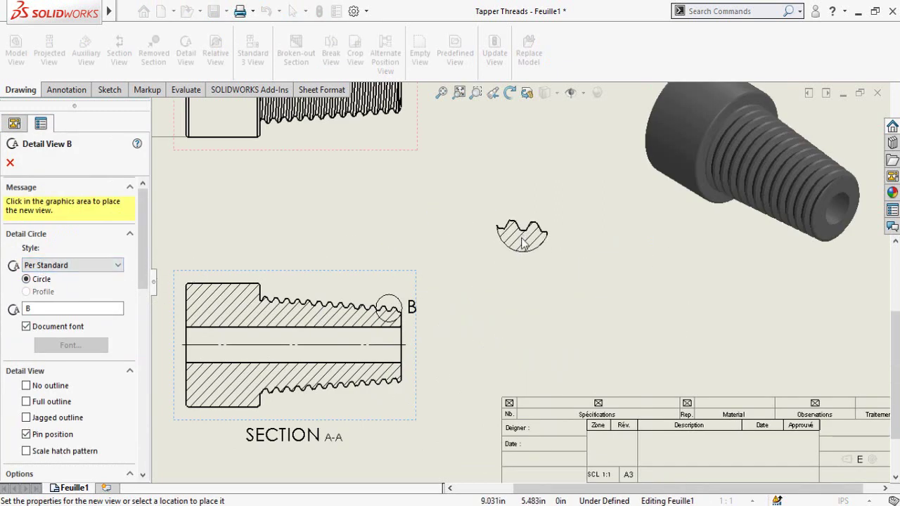
Set detail view B to the Connected style with a custom scale of 5:1 and place it between section A-A and the isometric view
{"action": "left_click", "coordinate": [52, 270]}
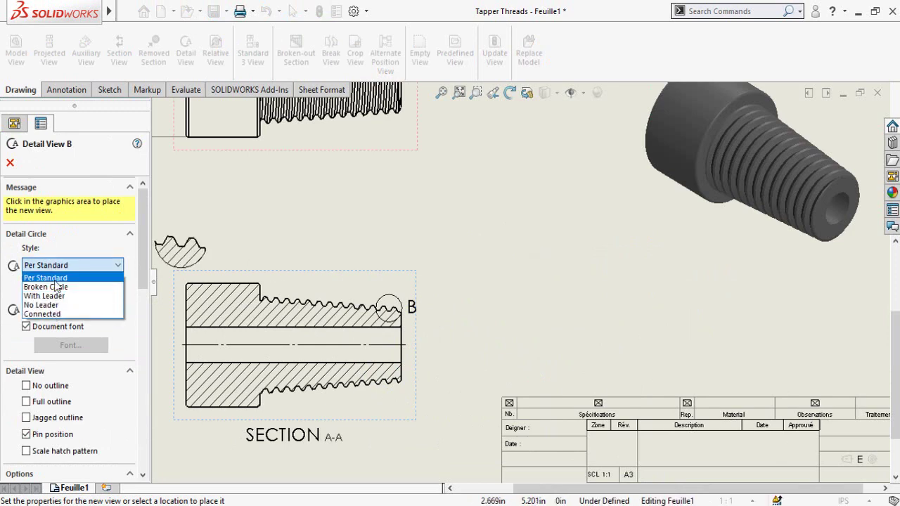
{"action": "left_click", "coordinate": [42, 314]}
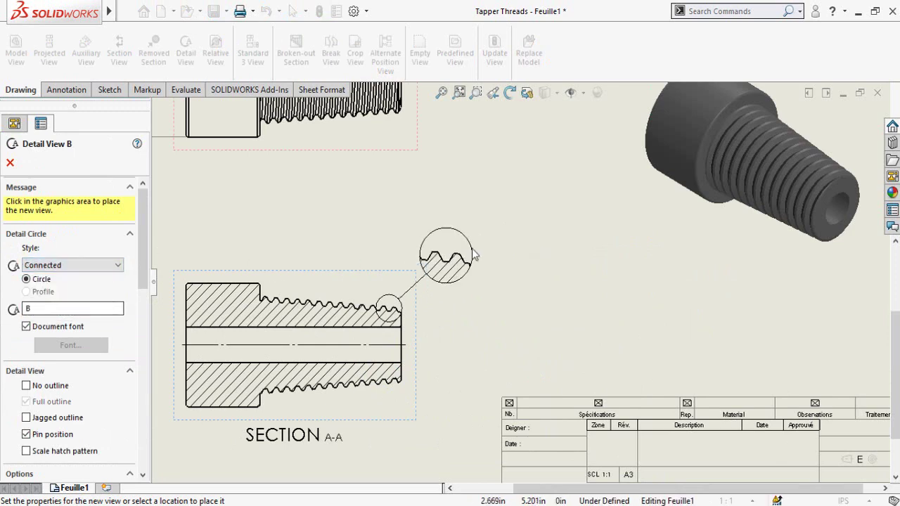
{"action": "scroll", "coordinate": [3, 315], "scroll_direction": "down", "scroll_amount": 5}
{"action": "scroll", "coordinate": [3, 317], "scroll_direction": "down", "scroll_amount": 4}
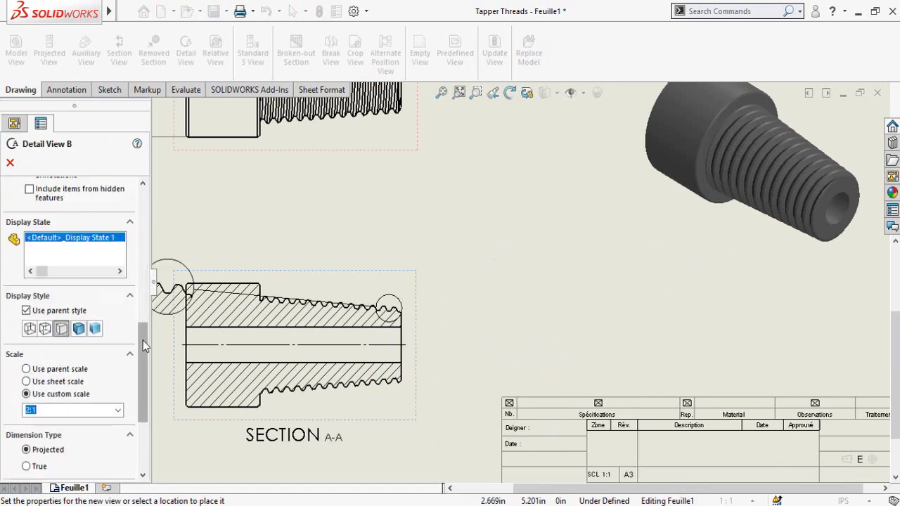
{"action": "left_click_drag", "start_coordinate": [142, 340], "coordinate": [143, 355]}
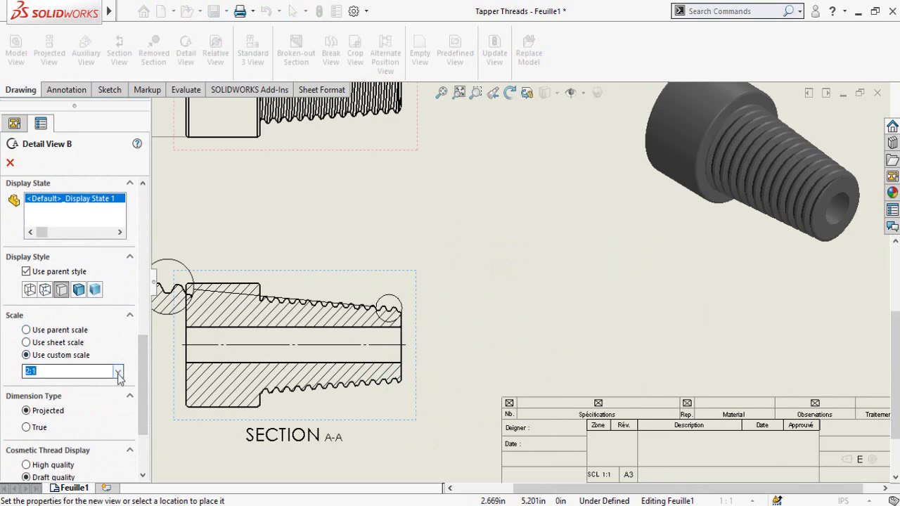
{"action": "left_click", "coordinate": [119, 373]}
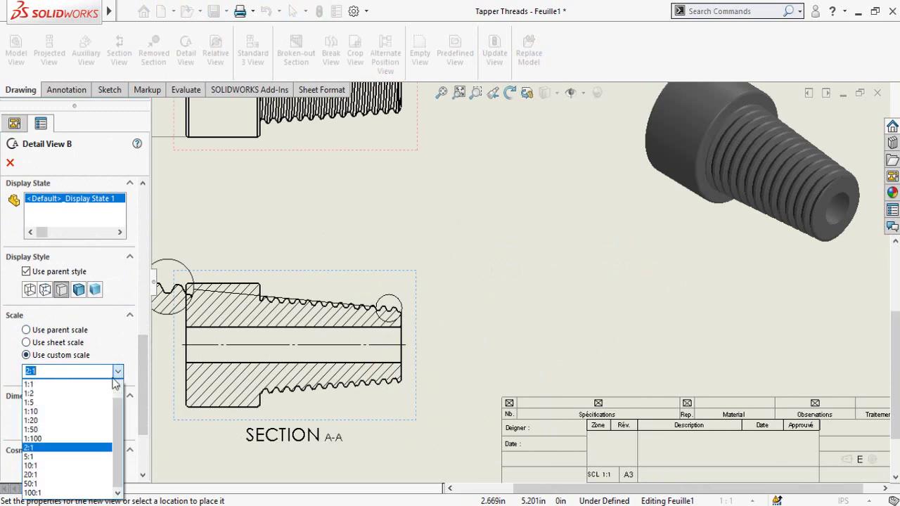
{"action": "left_click", "coordinate": [42, 456]}
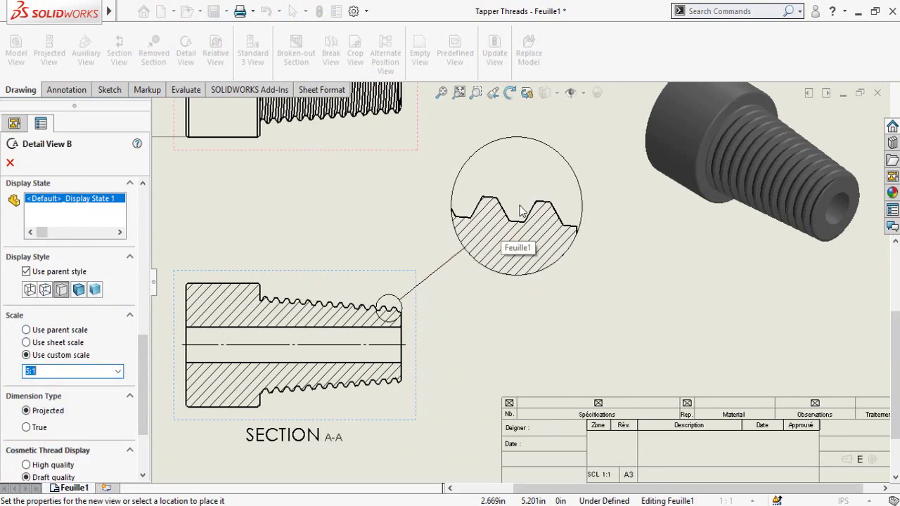
{"action": "left_click", "coordinate": [526, 200]}
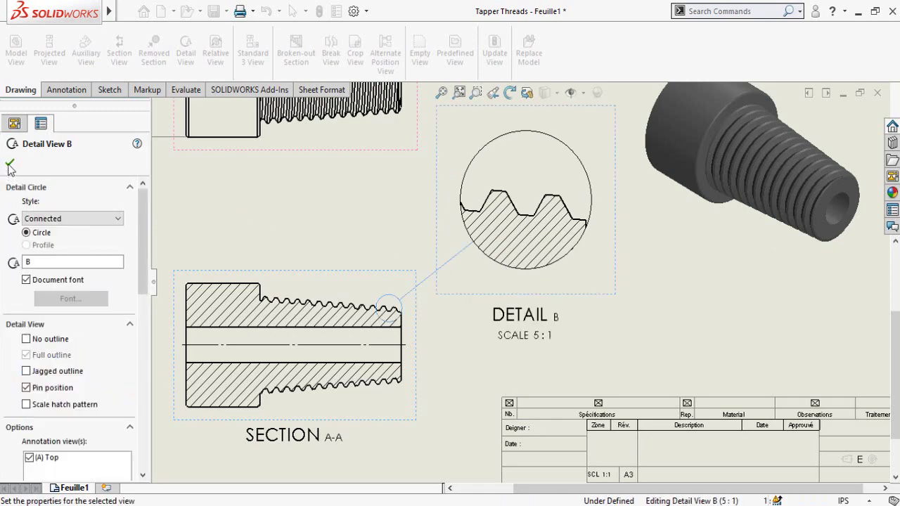
{"action": "key", "text": "Return"}
Dimension the gap between the facing corners of the two thread crests in detail view B, placing the dimension above the detail circle
{"action": "scroll", "coordinate": [611, 320], "scroll_direction": "up", "scroll_amount": 5}
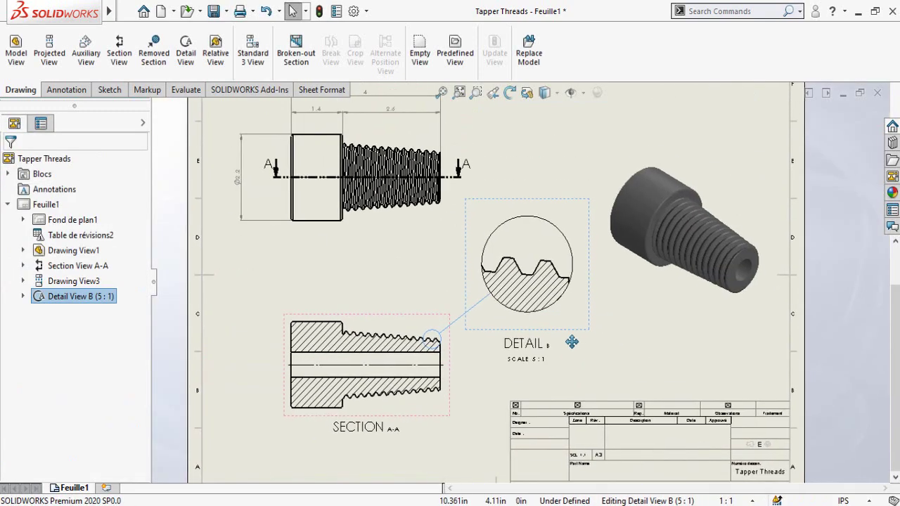
{"action": "scroll", "coordinate": [563, 352], "scroll_direction": "down", "scroll_amount": 4}
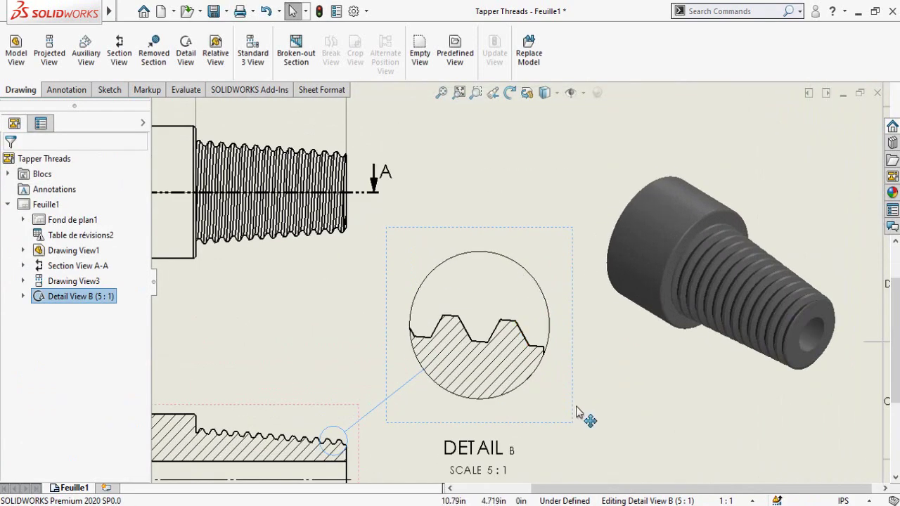
{"action": "left_click", "coordinate": [53, 88]}
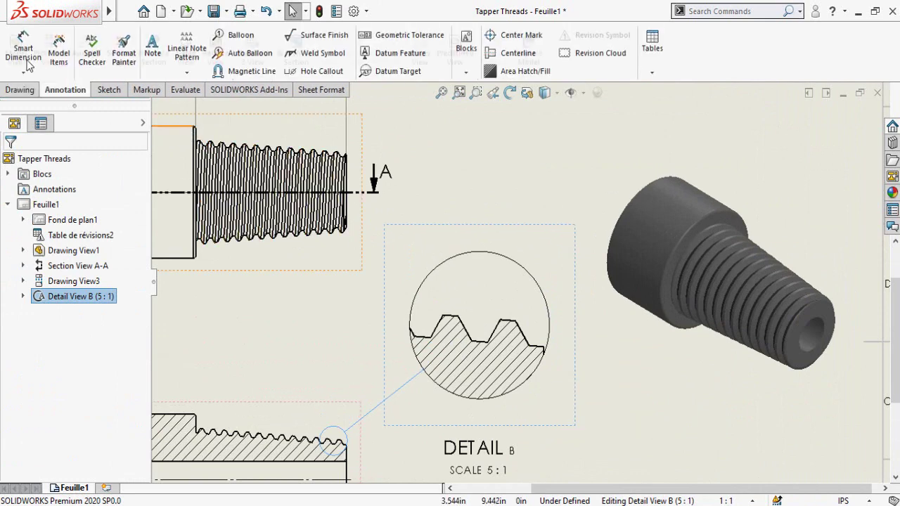
{"action": "left_click", "coordinate": [23, 49]}
{"action": "scroll", "coordinate": [499, 317], "scroll_direction": "down", "scroll_amount": 3}
{"action": "scroll", "coordinate": [499, 317], "scroll_direction": "down", "scroll_amount": 2}
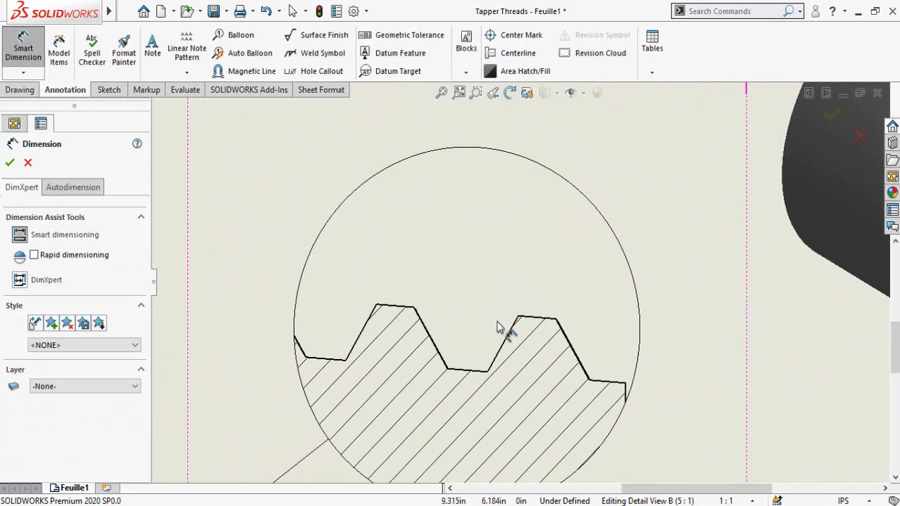
{"action": "scroll", "coordinate": [502, 328], "scroll_direction": "down", "scroll_amount": 3}
{"action": "left_click", "coordinate": [421, 314]}
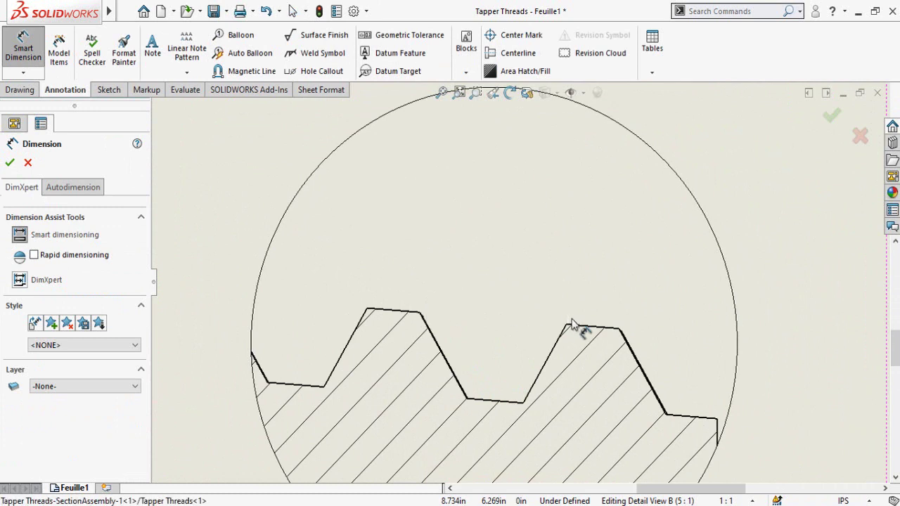
{"action": "left_click", "coordinate": [566, 327]}
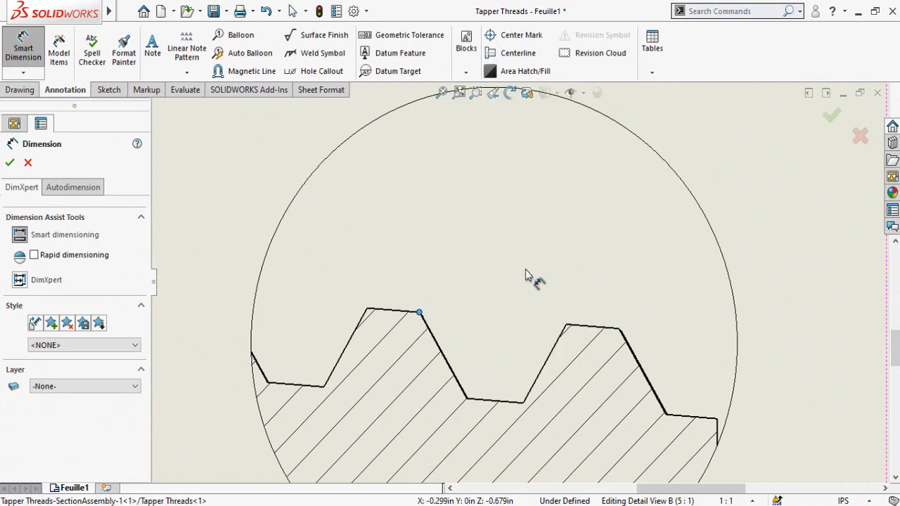
{"action": "scroll", "coordinate": [528, 274], "scroll_direction": "up", "scroll_amount": 2}
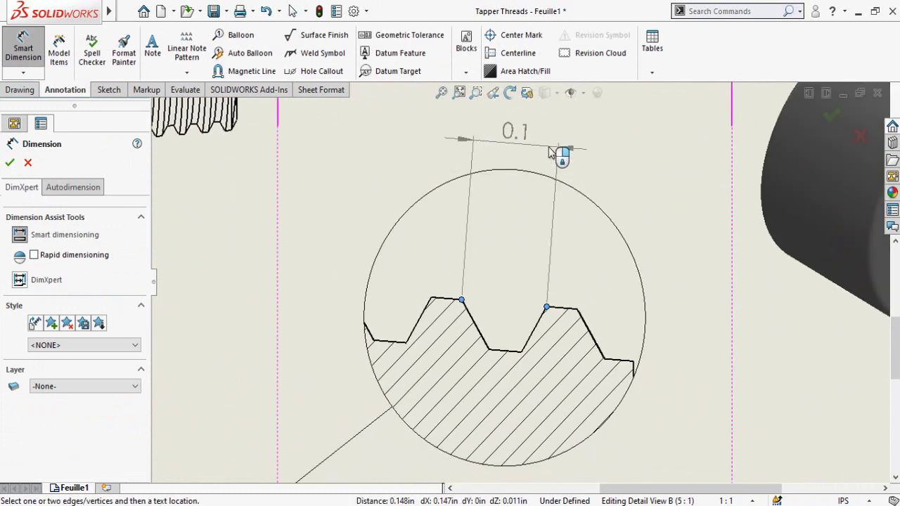
{"action": "left_click", "coordinate": [535, 179]}
{"action": "left_click_drag", "start_coordinate": [693, 151], "coordinate": [514, 142]}
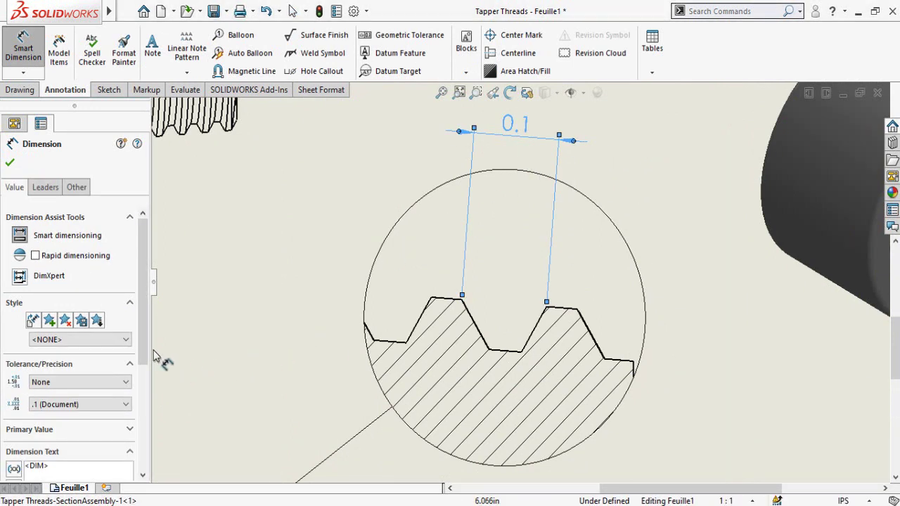
Set the unit precision of the crest gap dimension to two decimal places (.12)
{"action": "left_click", "coordinate": [71, 404]}
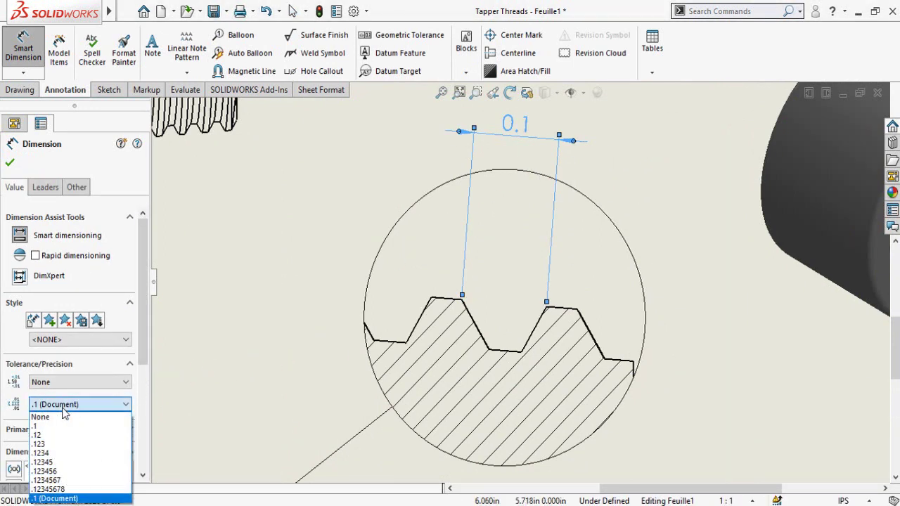
{"action": "left_click", "coordinate": [40, 437]}
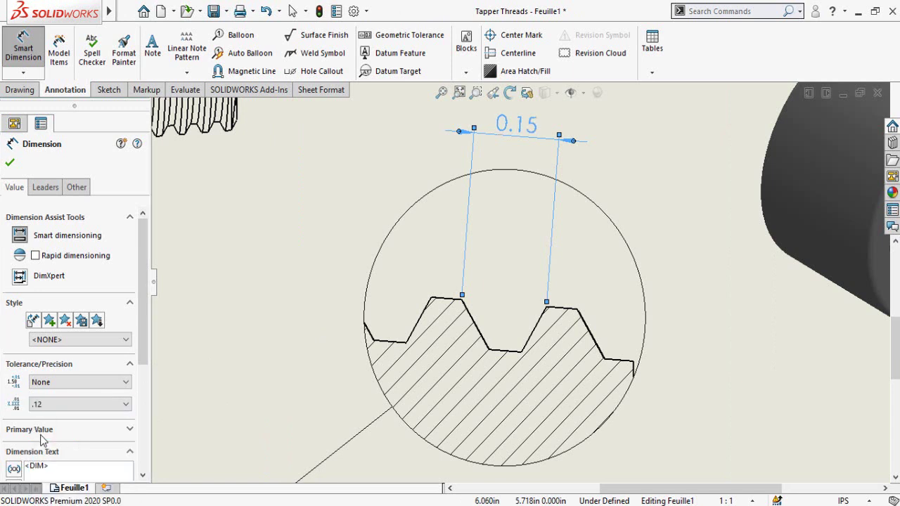
{"action": "left_click", "coordinate": [306, 327]}
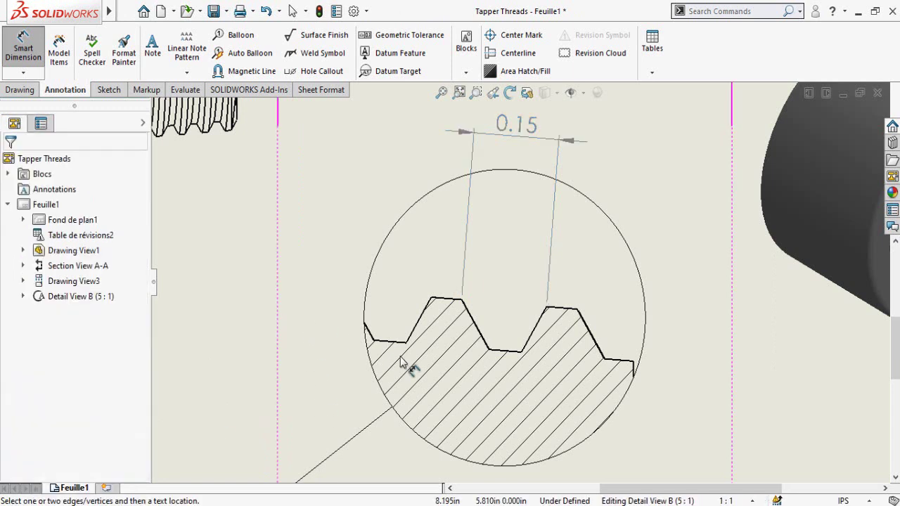
Dimension the thread depth between the first crest flat and the root flat beside it, left of the detail circle, with two-decimal precision
{"action": "scroll", "coordinate": [401, 363], "scroll_direction": "down", "scroll_amount": 4}
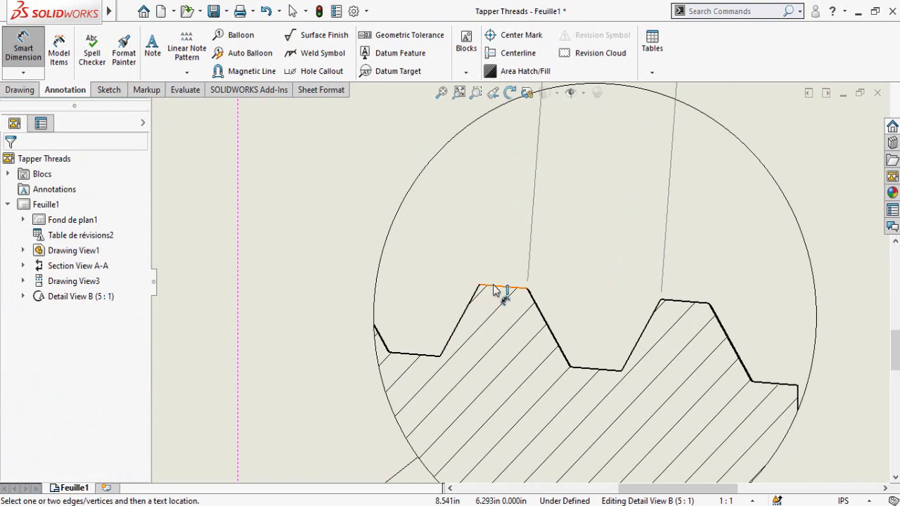
{"action": "left_click", "coordinate": [582, 372]}
{"action": "scroll", "coordinate": [313, 323], "scroll_direction": "up", "scroll_amount": 3}
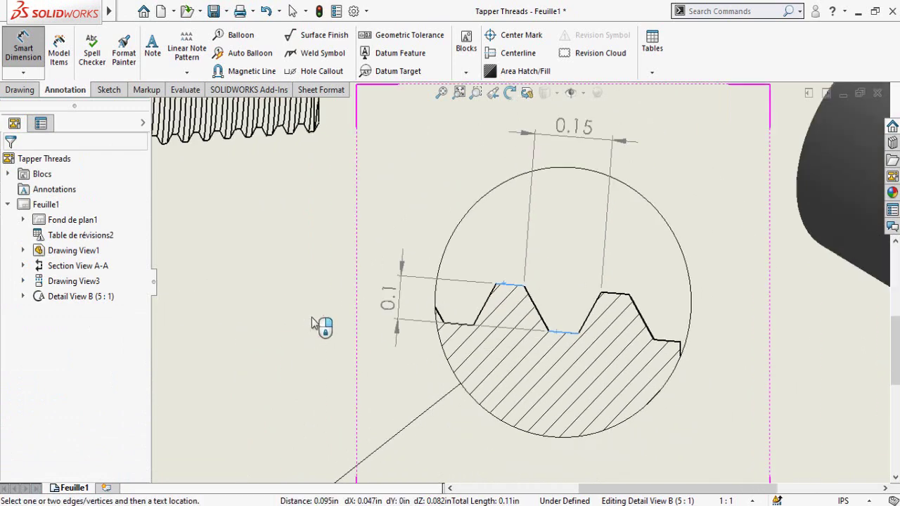
{"action": "scroll", "coordinate": [320, 325], "scroll_direction": "down", "scroll_amount": 2}
{"action": "left_click", "coordinate": [425, 285]}
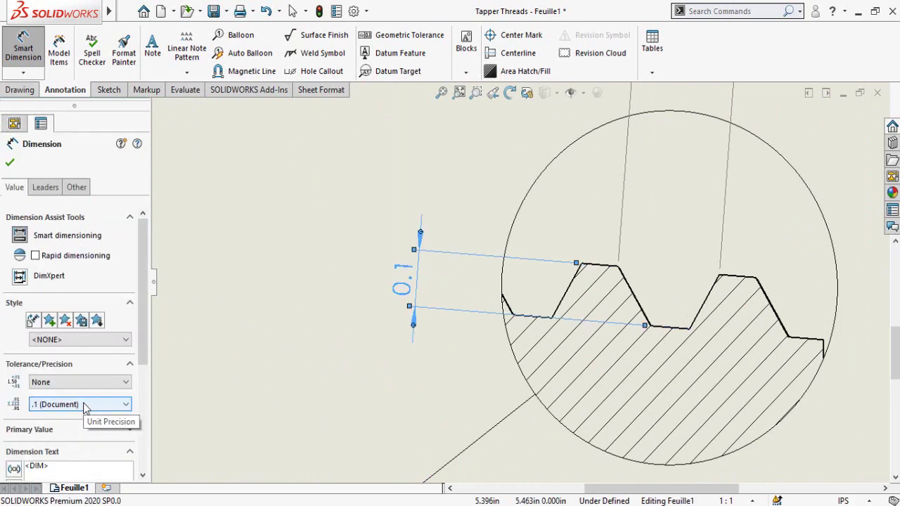
{"action": "left_click", "coordinate": [83, 404]}
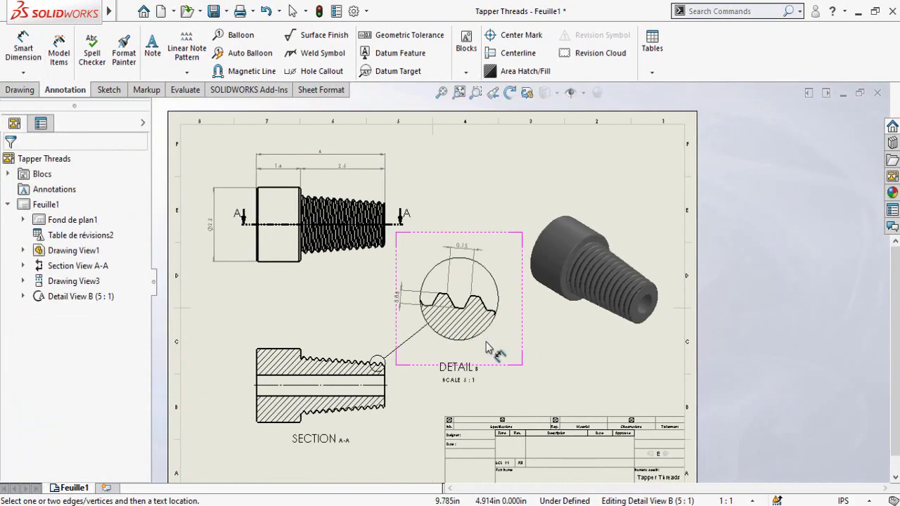
Sketch a point at the midpoint of each of the two root flats on either side of the first crest in detail B
{"action": "scroll", "coordinate": [496, 287], "scroll_direction": "down", "scroll_amount": 3}
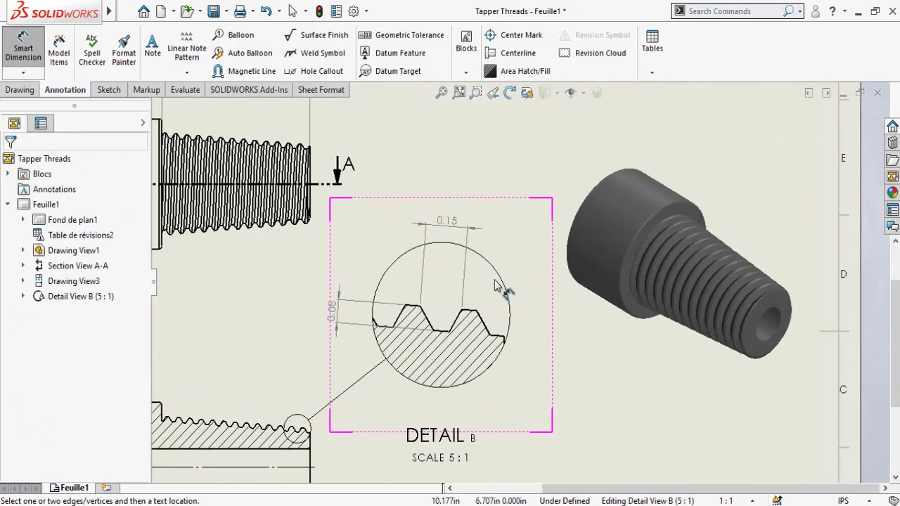
{"action": "scroll", "coordinate": [513, 352], "scroll_direction": "down", "scroll_amount": 4}
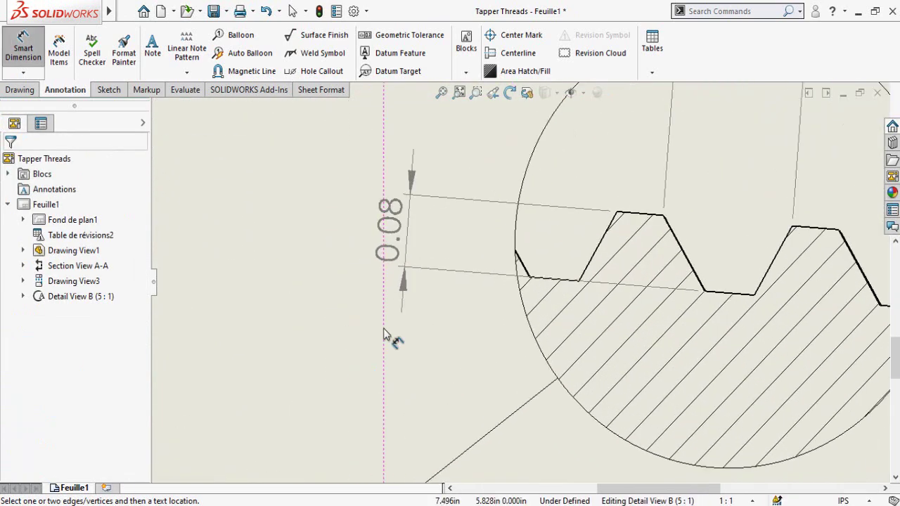
{"action": "left_click", "coordinate": [555, 281]}
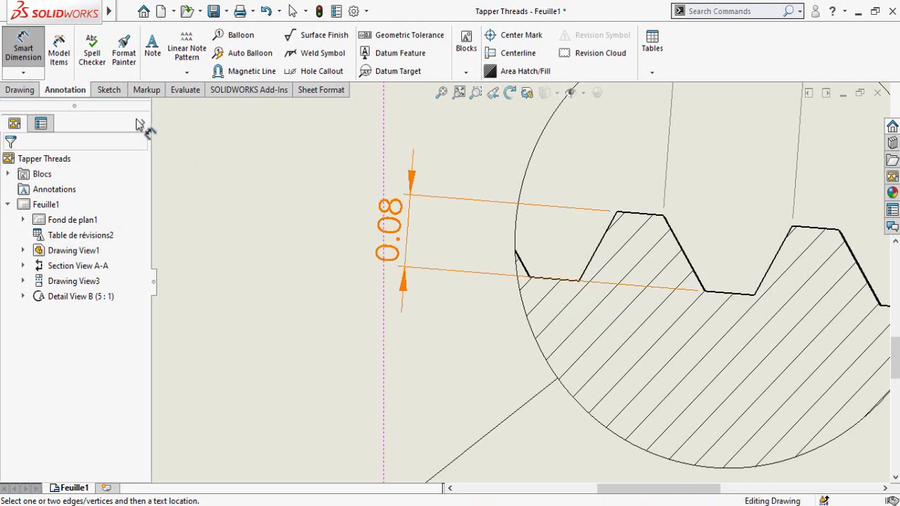
{"action": "left_click", "coordinate": [109, 89]}
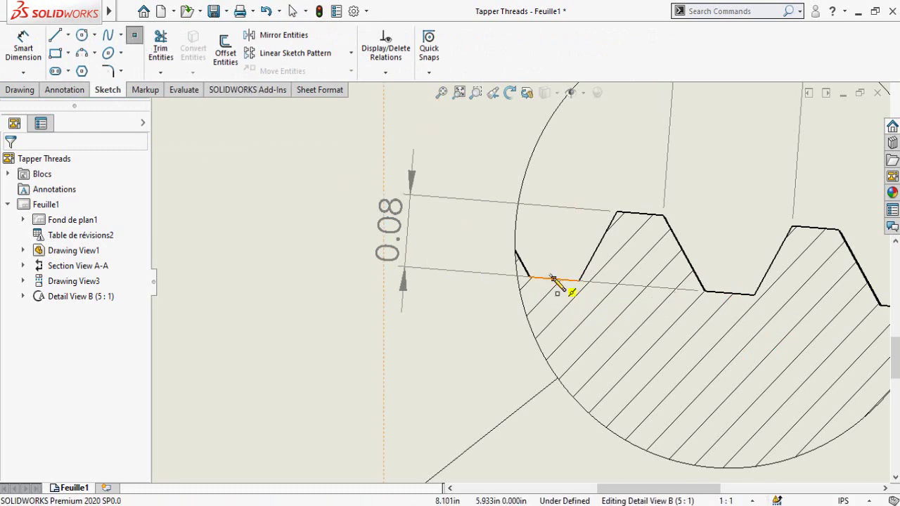
{"action": "left_click", "coordinate": [623, 306]}
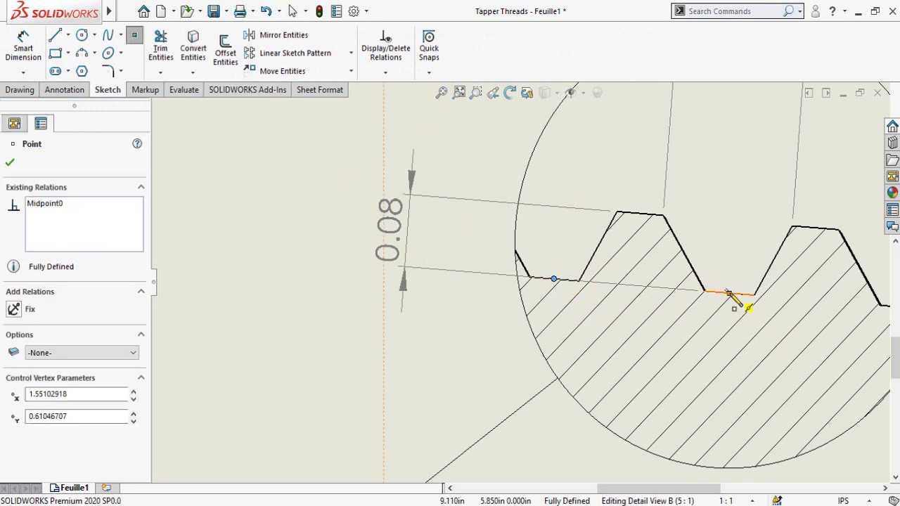
{"action": "key", "text": "Escape"}
Dimension the thread pitch between the two root midpoints, aligned with the taper and placed below the detail circle
{"action": "key", "text": "d"}
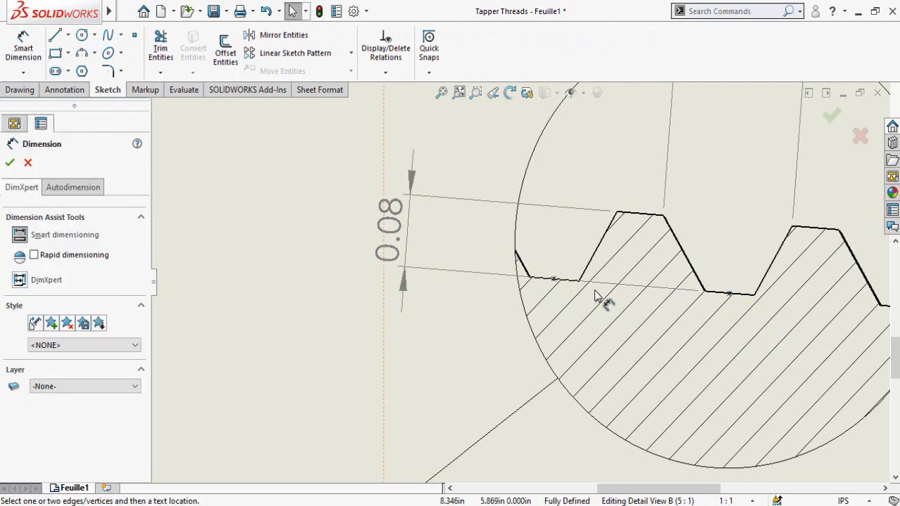
{"action": "left_click", "coordinate": [555, 281]}
{"action": "left_click", "coordinate": [731, 301]}
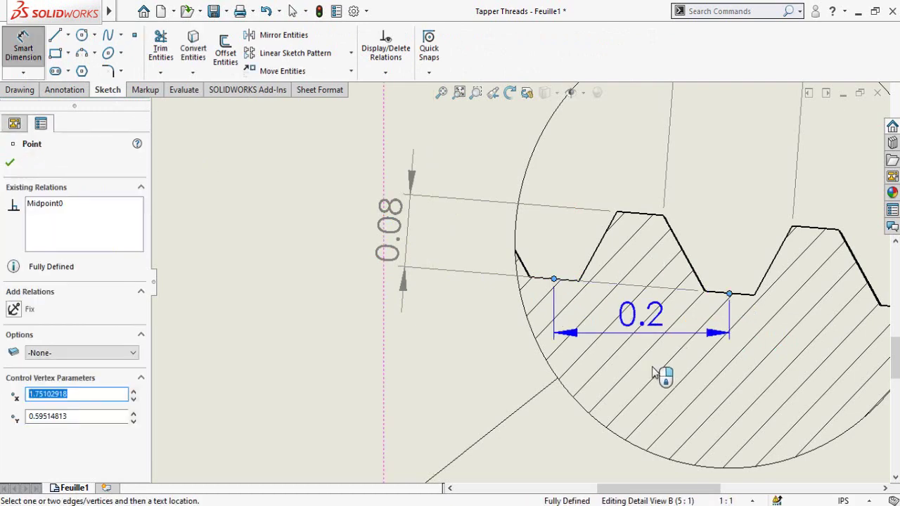
{"action": "scroll", "coordinate": [654, 377], "scroll_direction": "up", "scroll_amount": 3}
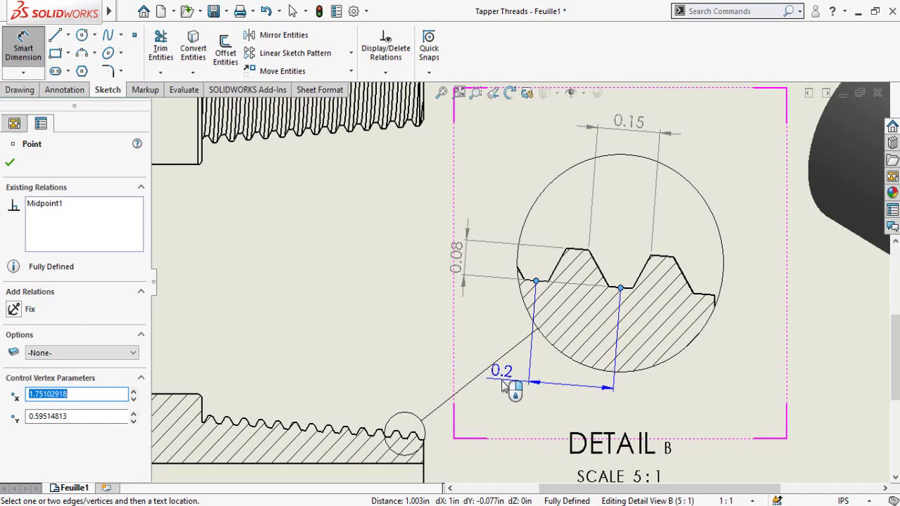
{"action": "left_click", "coordinate": [503, 386]}
{"action": "key", "text": "Escape"}
Sketch a vertical centerline about 0.156 in long upward from the midpoint of the root between the two crests
{"action": "scroll", "coordinate": [573, 399], "scroll_direction": "up", "scroll_amount": 1}
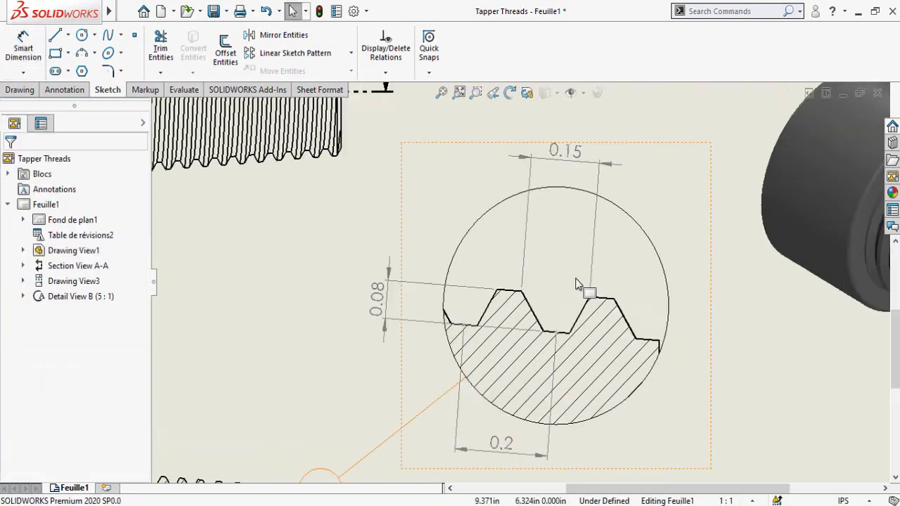
{"action": "left_click", "coordinate": [67, 37]}
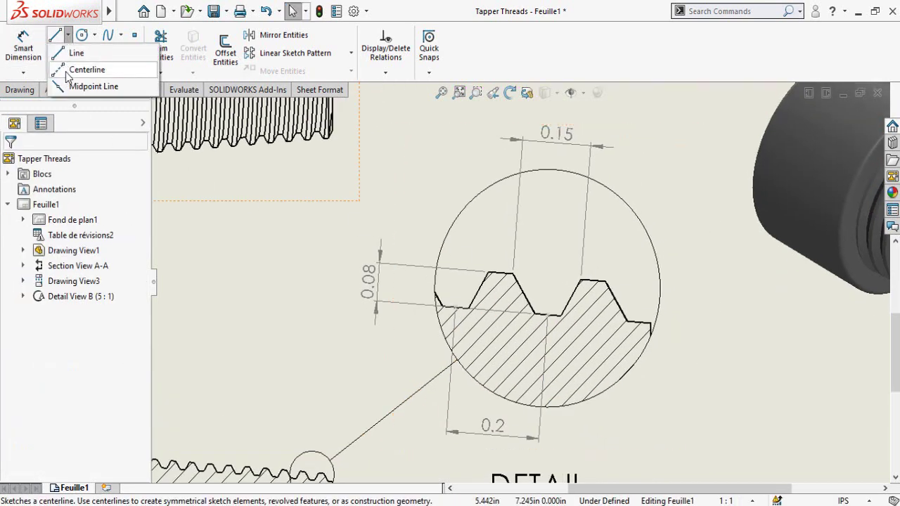
{"action": "left_click", "coordinate": [67, 73]}
{"action": "scroll", "coordinate": [635, 326], "scroll_direction": "up", "scroll_amount": 3}
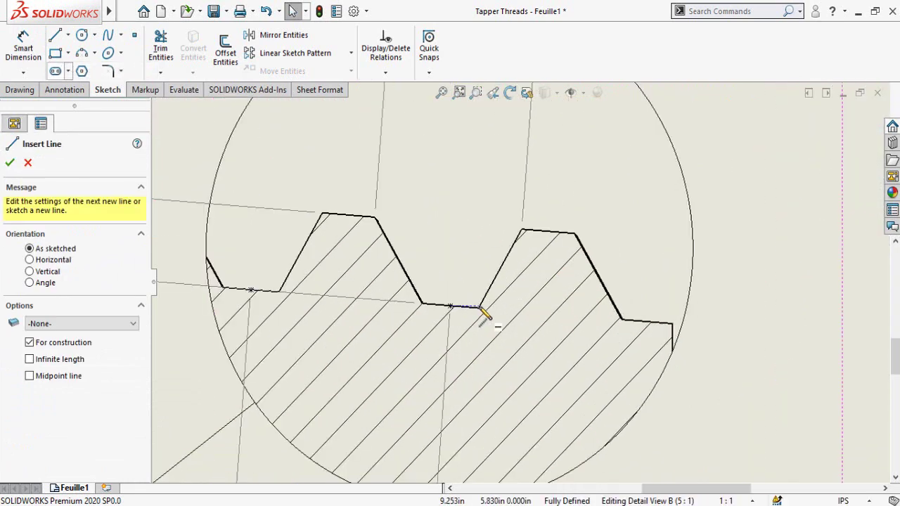
{"action": "left_click", "coordinate": [450, 307]}
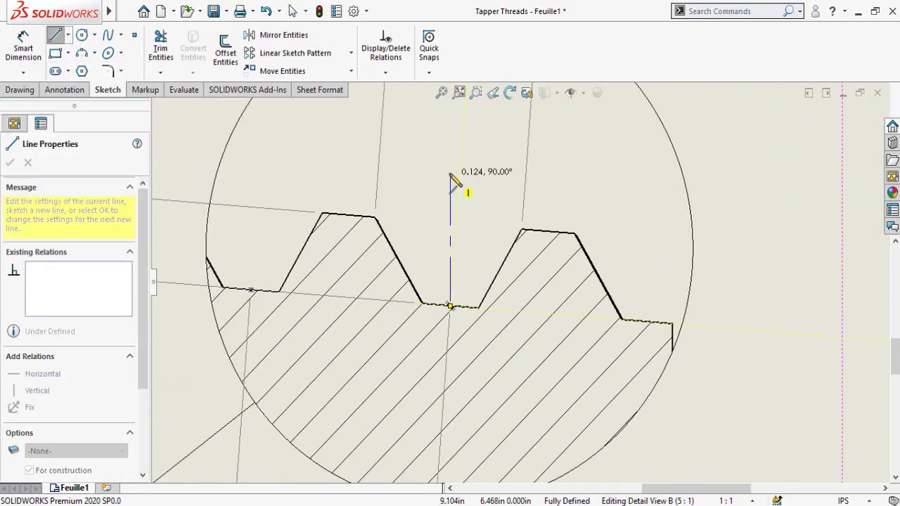
{"action": "left_click", "coordinate": [451, 142]}
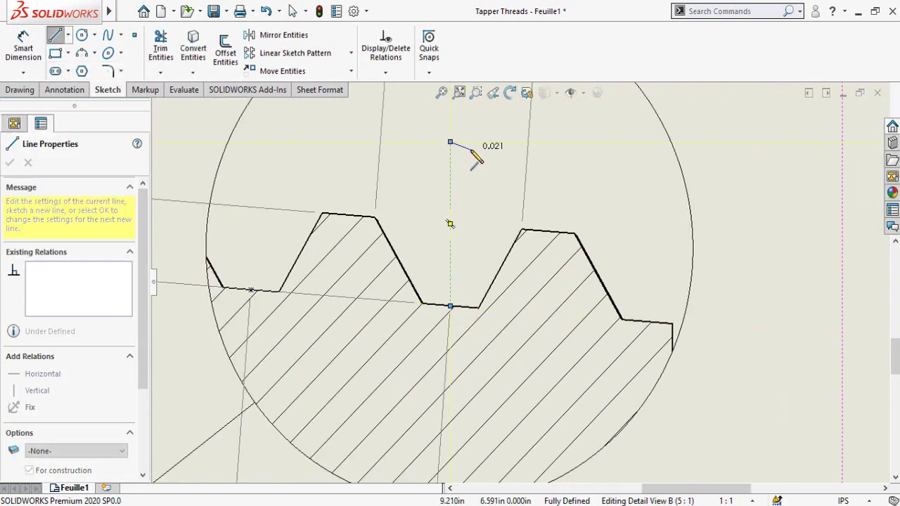
{"action": "key", "text": "Escape"}
{"action": "left_click", "coordinate": [454, 166]}
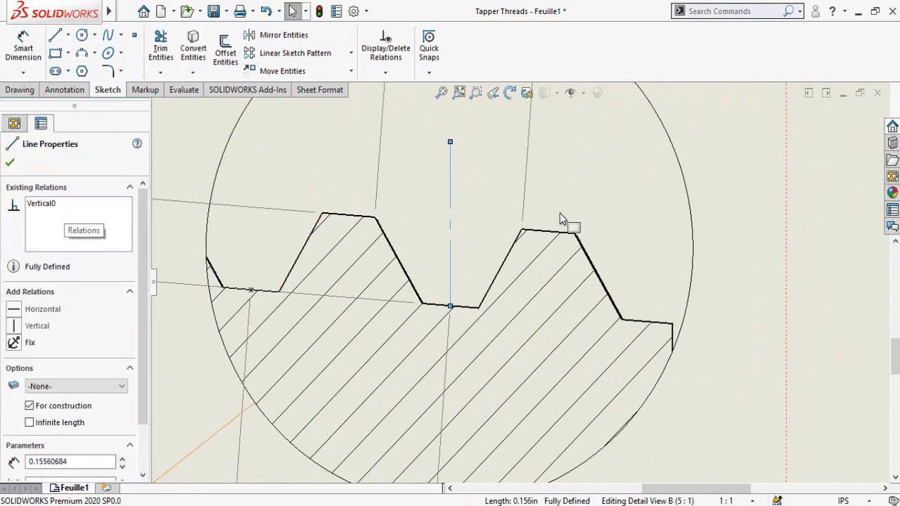
{"action": "left_click", "coordinate": [811, 275]}
Dimension the angle between the first crest's flank and the vertical centerline, placing it at the upper left edge of the detail circle
{"action": "key", "text": "d"}
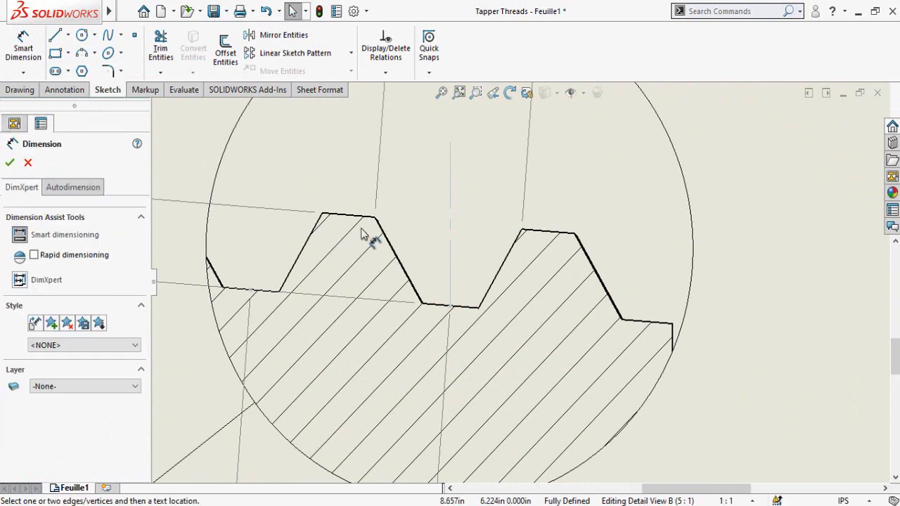
{"action": "left_click", "coordinate": [394, 246]}
{"action": "left_click", "coordinate": [454, 250]}
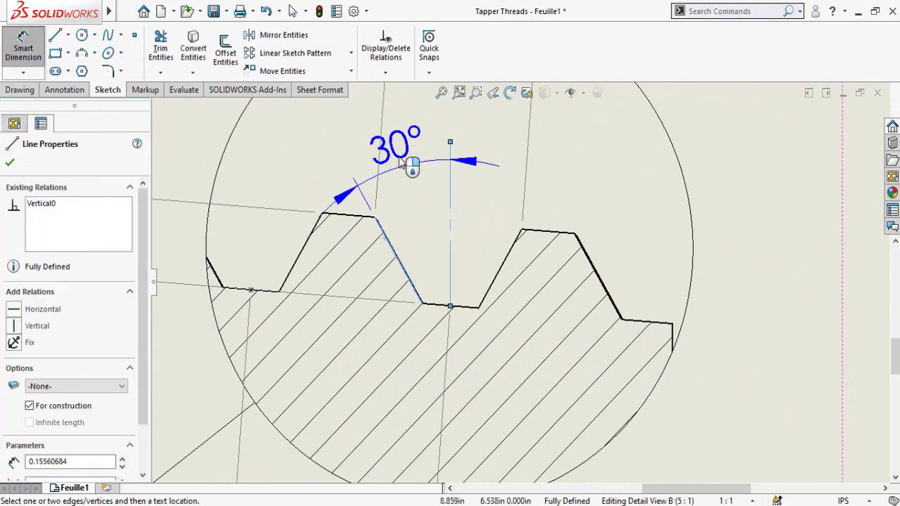
{"action": "scroll", "coordinate": [412, 169], "scroll_direction": "up", "scroll_amount": 5}
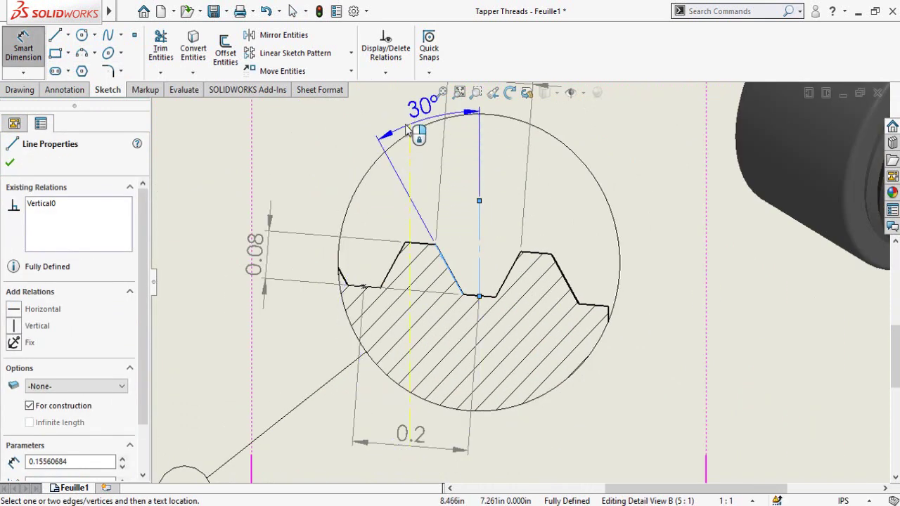
{"action": "left_click", "coordinate": [413, 132]}
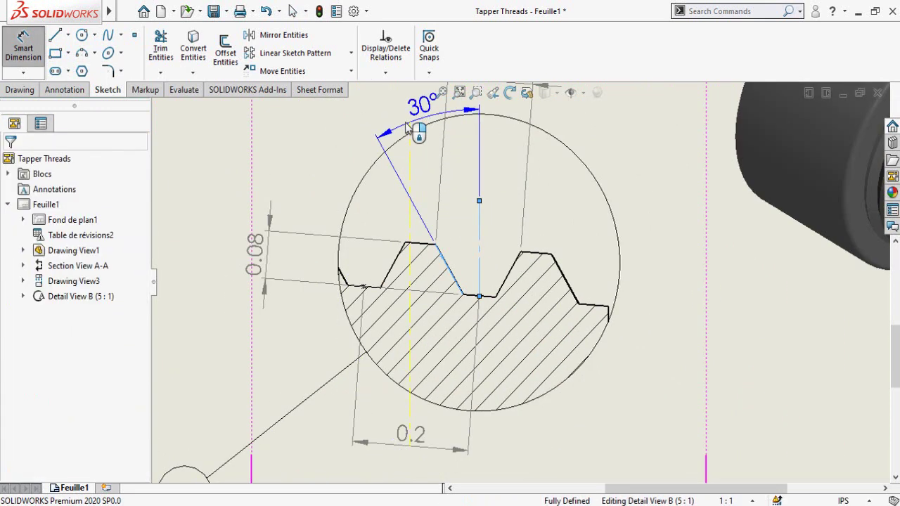
Dimension the angle between the vertical centerline and the second crest's flank inside detail B, with the first flank's angle dimension level beside it
{"action": "left_click", "coordinate": [479, 239]}
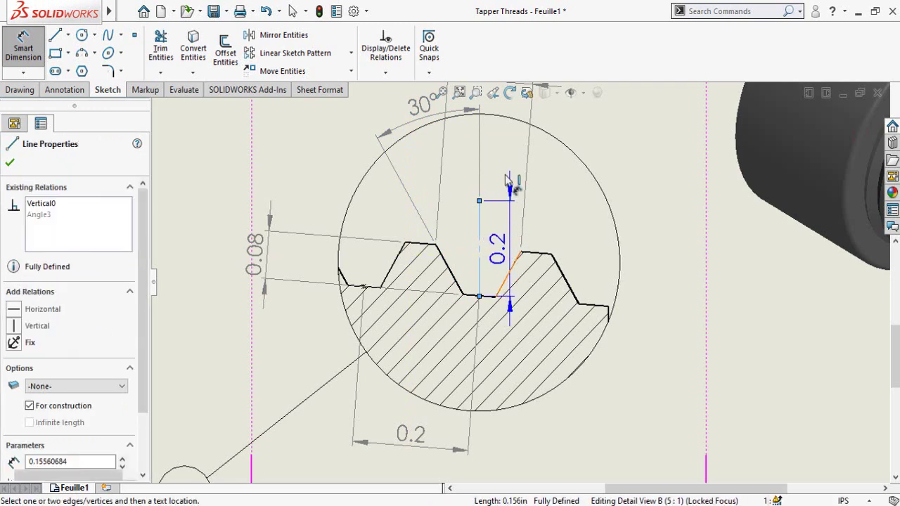
{"action": "left_click", "coordinate": [522, 255]}
{"action": "middle_click_drag", "start_coordinate": [509, 199], "coordinate": [519, 257]}
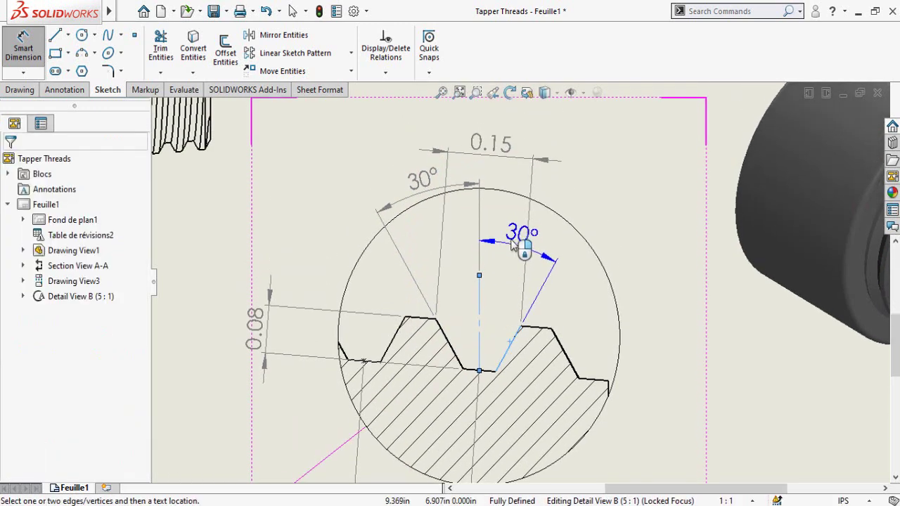
{"action": "left_click", "coordinate": [513, 290]}
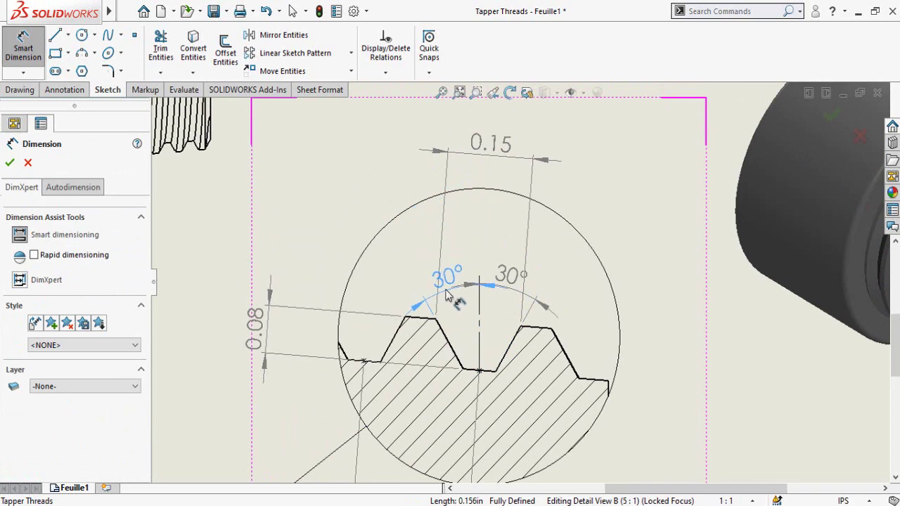
Flip the arrows of both flank angle dimensions in detail B to the inside of their extension lines
{"action": "left_click", "coordinate": [447, 294]}
{"action": "scroll", "coordinate": [464, 259], "scroll_direction": "down", "scroll_amount": 3}
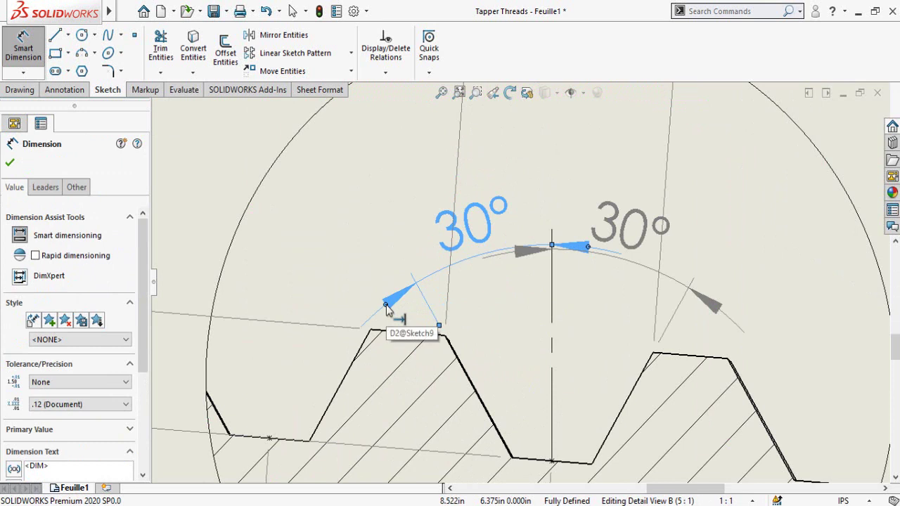
{"action": "left_click", "coordinate": [386, 306]}
{"action": "left_click", "coordinate": [635, 237]}
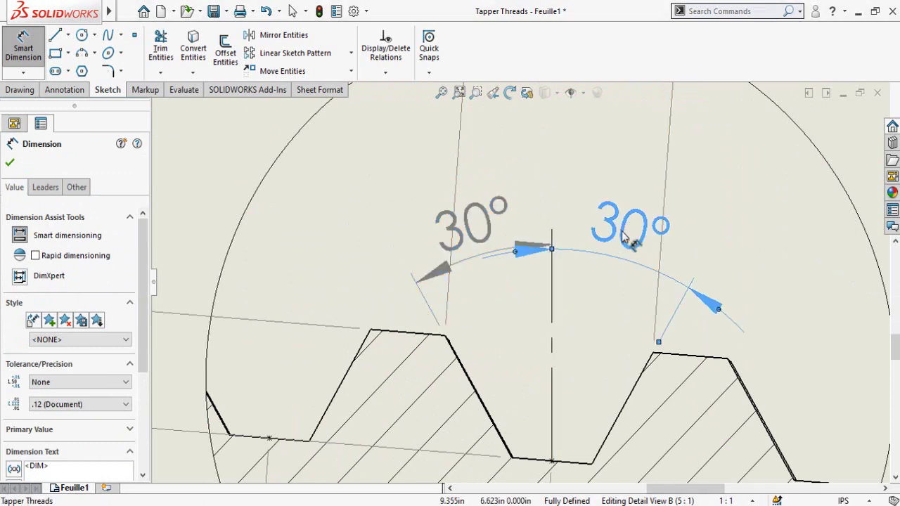
{"action": "middle_click_drag", "start_coordinate": [781, 325], "coordinate": [538, 288], "text": "ctrl"}
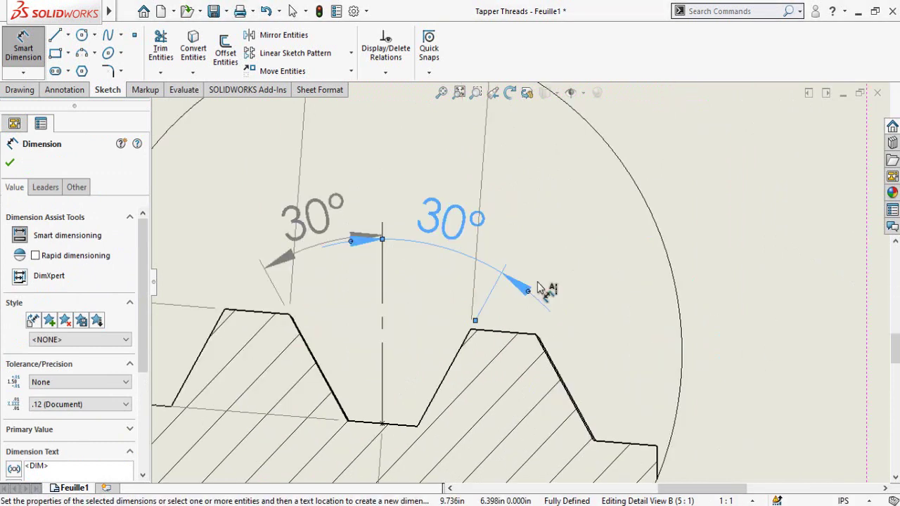
{"action": "scroll", "coordinate": [538, 289], "scroll_direction": "down", "scroll_amount": 2}
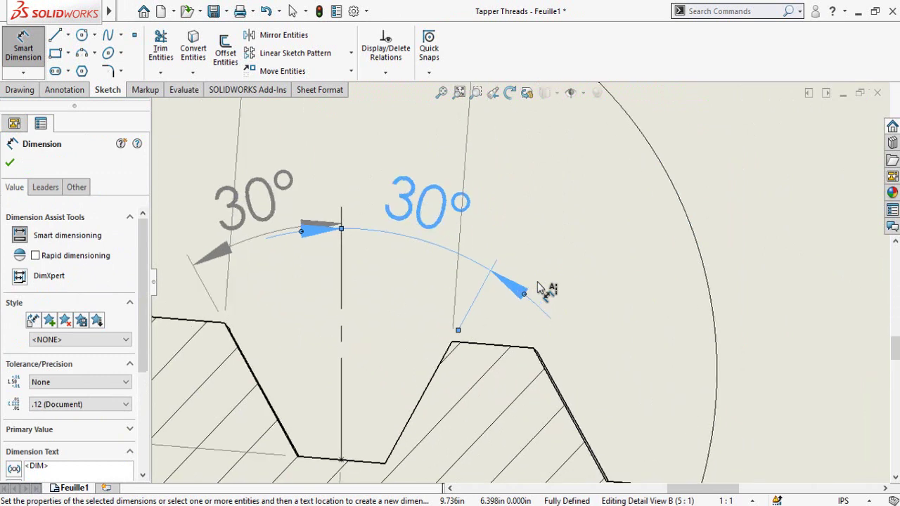
{"action": "scroll", "coordinate": [541, 301], "scroll_direction": "down", "scroll_amount": 10}
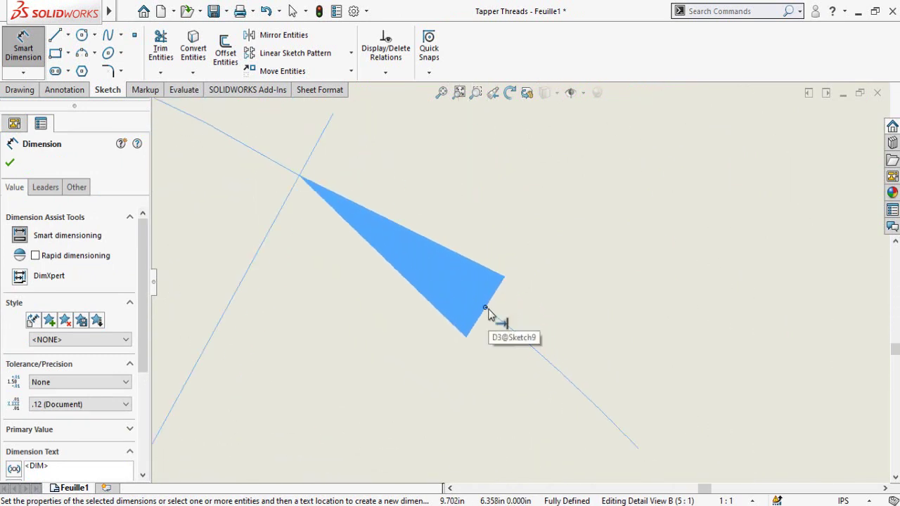
Dimension the bore diameter in section A-A between its two horizontal edges, placing it outside the head end of the part
{"action": "scroll", "coordinate": [488, 316], "scroll_direction": "up", "scroll_amount": 15}
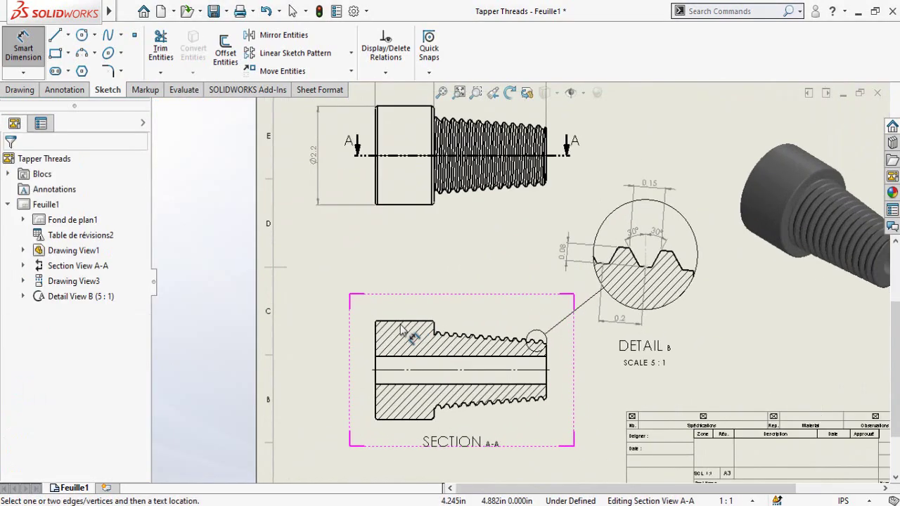
{"action": "scroll", "coordinate": [402, 331], "scroll_direction": "down", "scroll_amount": 4}
{"action": "scroll", "coordinate": [408, 328], "scroll_direction": "down", "scroll_amount": 3}
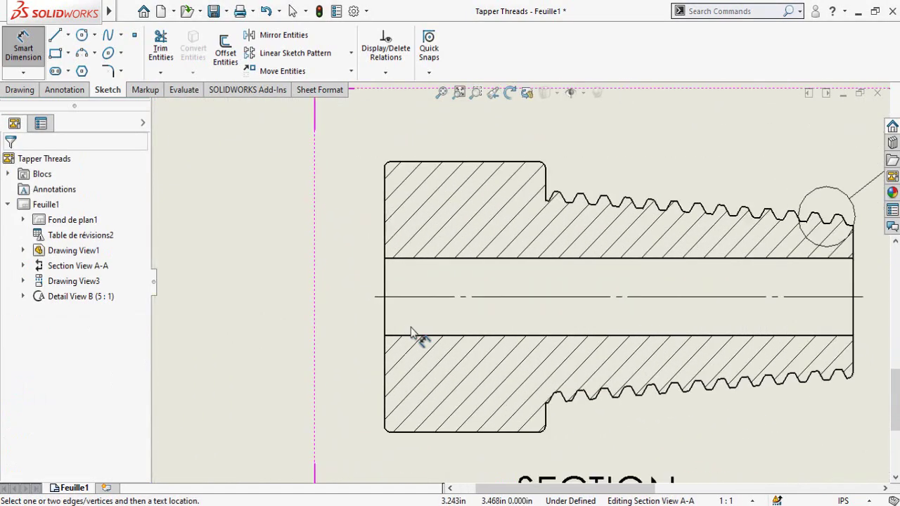
{"action": "left_click", "coordinate": [430, 336]}
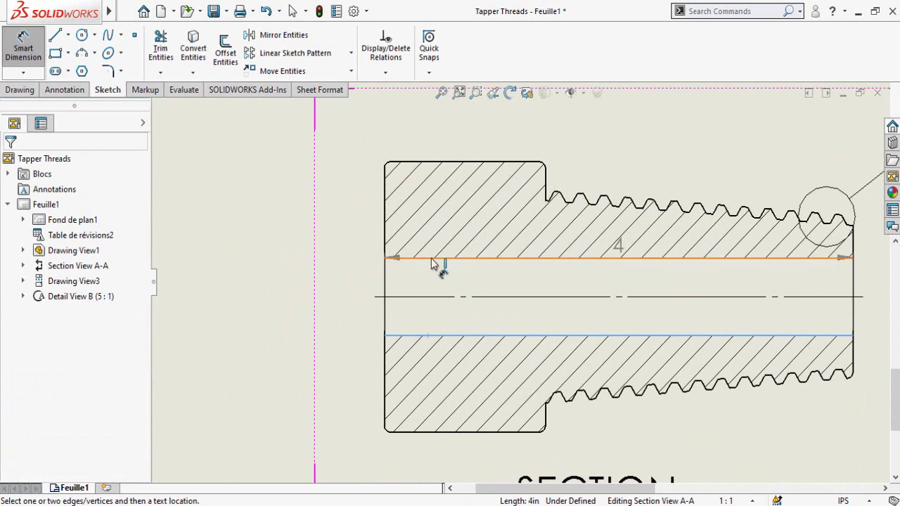
{"action": "left_click", "coordinate": [432, 259]}
{"action": "left_click", "coordinate": [241, 347]}
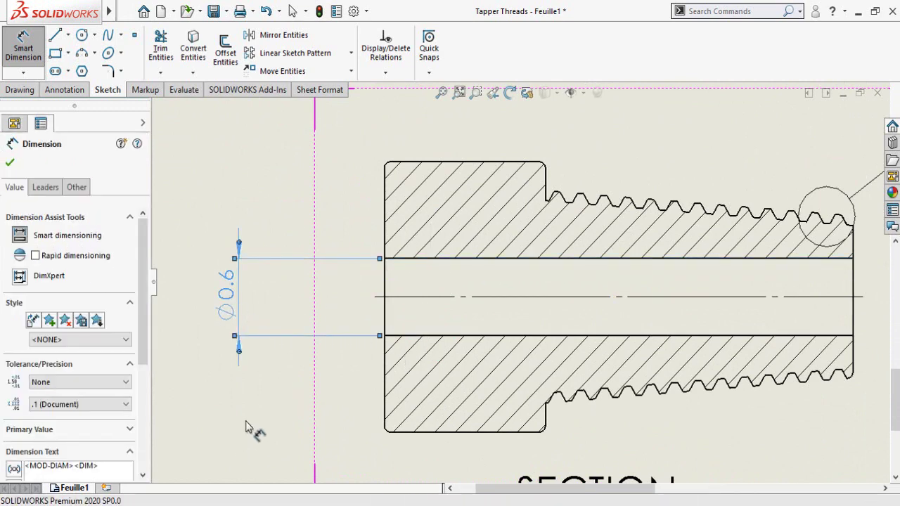
Dimension the taper angle in section A-A between an upper thread root flat and the bore centerline, placing it beyond the head end
{"action": "scroll", "coordinate": [521, 325], "scroll_direction": "down", "scroll_amount": 3}
{"action": "scroll", "coordinate": [521, 325], "scroll_direction": "down", "scroll_amount": 3}
{"action": "left_click", "coordinate": [565, 185]}
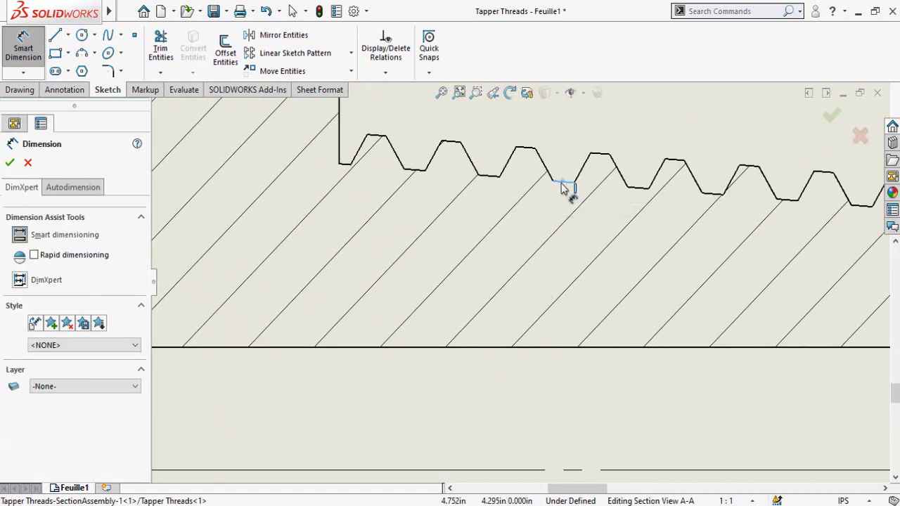
{"action": "scroll", "coordinate": [518, 302], "scroll_direction": "up", "scroll_amount": 4}
{"action": "left_click", "coordinate": [521, 373]}
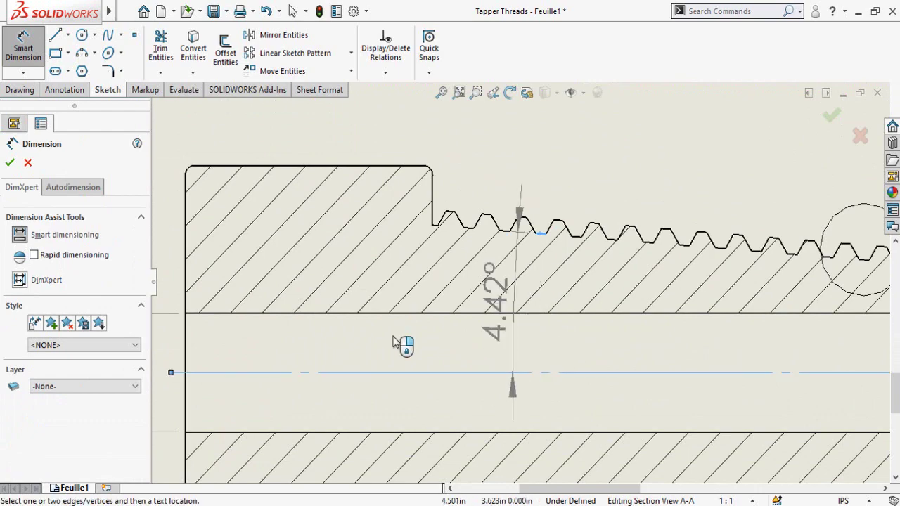
{"action": "scroll", "coordinate": [380, 338], "scroll_direction": "up", "scroll_amount": 4}
{"action": "left_click", "coordinate": [261, 270]}
{"action": "key", "text": "Escape"}
{"action": "scroll", "coordinate": [413, 301], "scroll_direction": "up", "scroll_amount": 1}
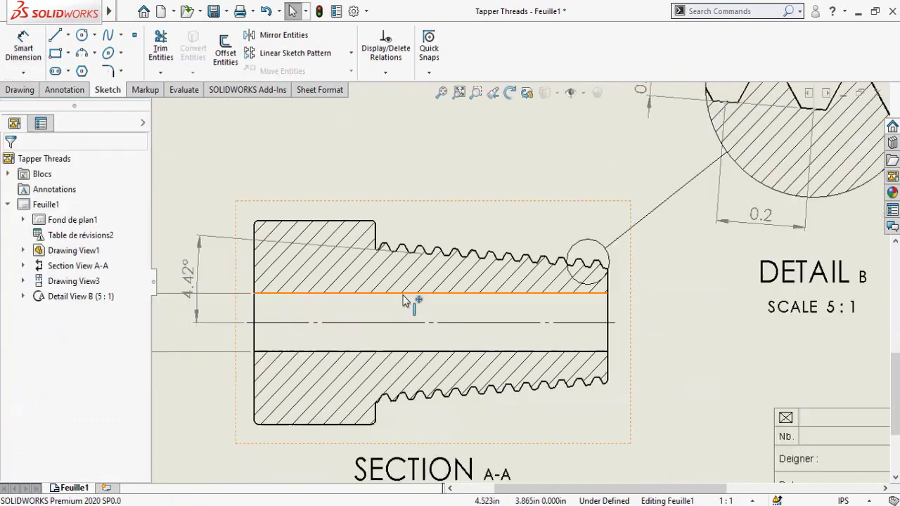
Sketch four free points in section A-A, above and below the part at the head shoulder and at the small threaded end
{"action": "scroll", "coordinate": [422, 335], "scroll_direction": "down", "scroll_amount": 5}
{"action": "scroll", "coordinate": [412, 136], "scroll_direction": "up", "scroll_amount": 3}
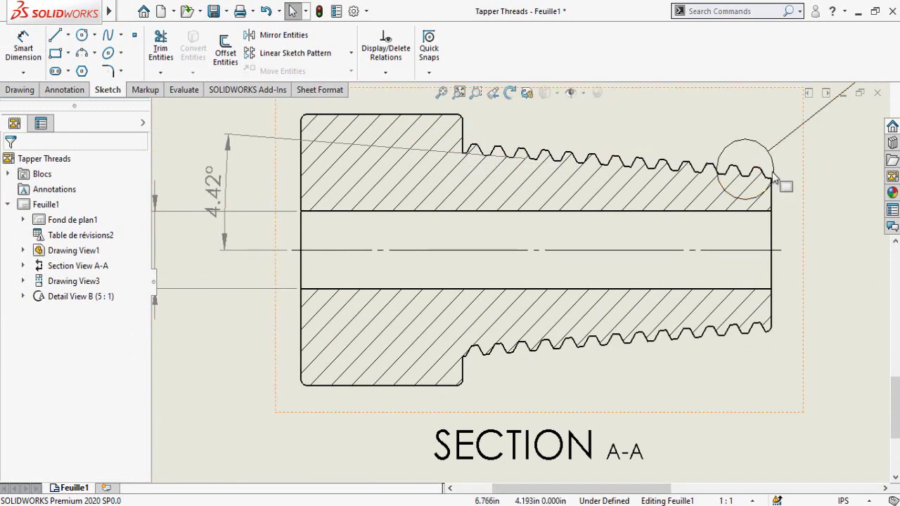
{"action": "scroll", "coordinate": [536, 220], "scroll_direction": "down", "scroll_amount": 3}
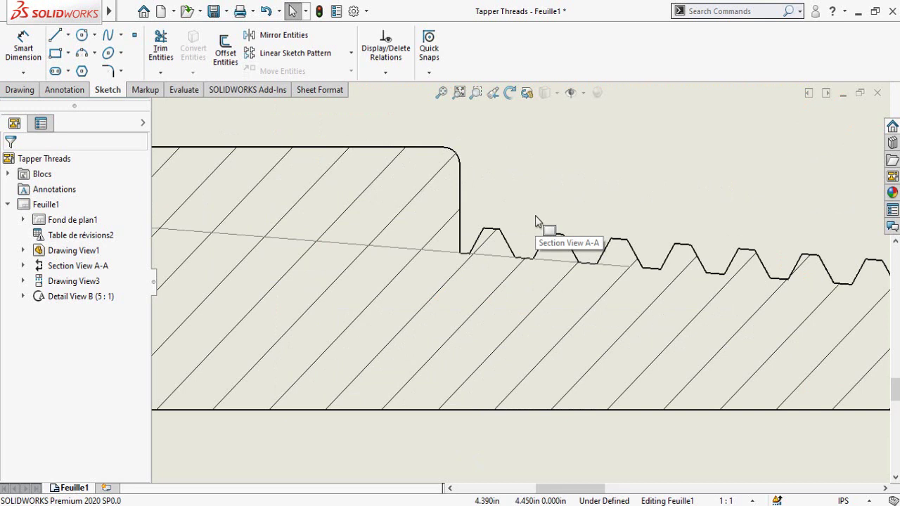
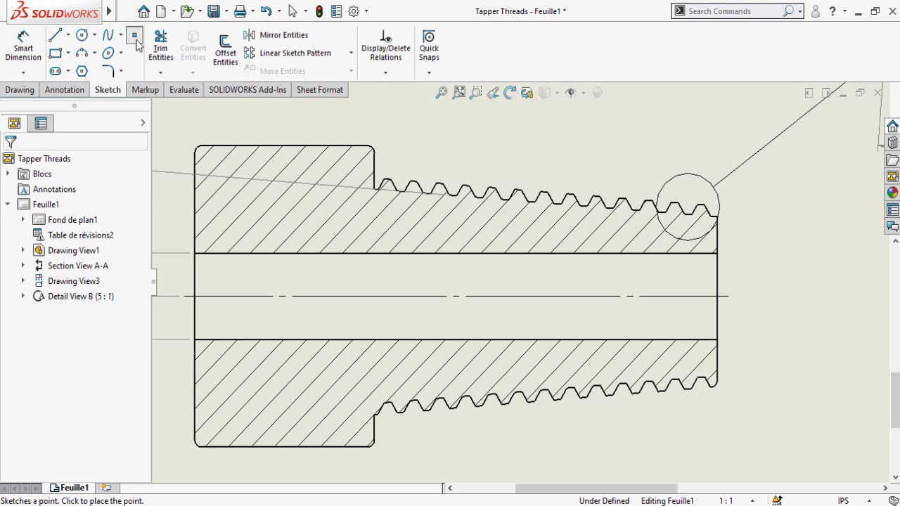
{"action": "left_click", "coordinate": [136, 39]}
{"action": "scroll", "coordinate": [394, 204], "scroll_direction": "down", "scroll_amount": 5}
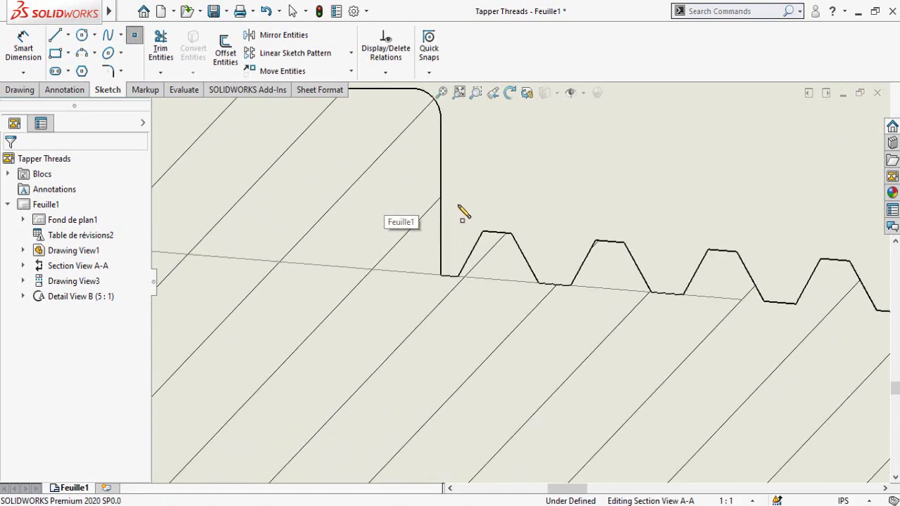
{"action": "left_click", "coordinate": [458, 207]}
{"action": "scroll", "coordinate": [503, 342], "scroll_direction": "up", "scroll_amount": 6}
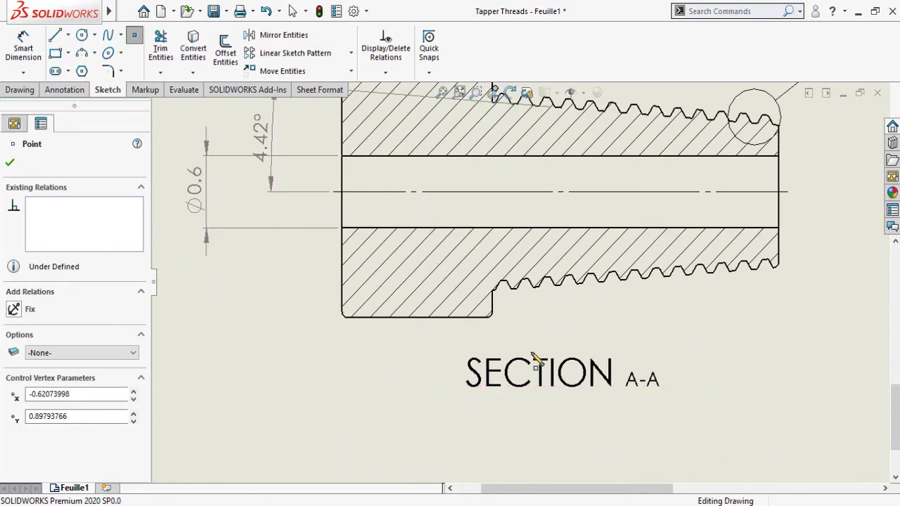
{"action": "left_click", "coordinate": [495, 300]}
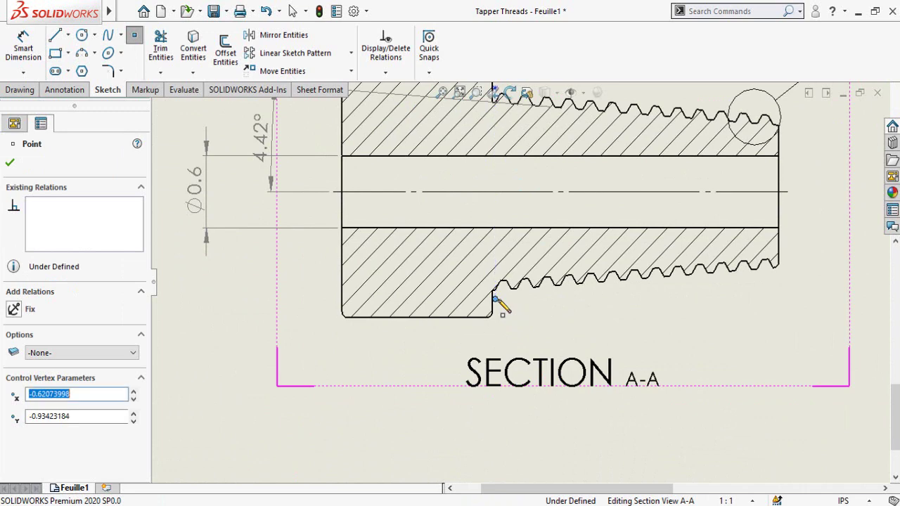
{"action": "left_click", "coordinate": [781, 273]}
{"action": "scroll", "coordinate": [769, 138], "scroll_direction": "down", "scroll_amount": 3}
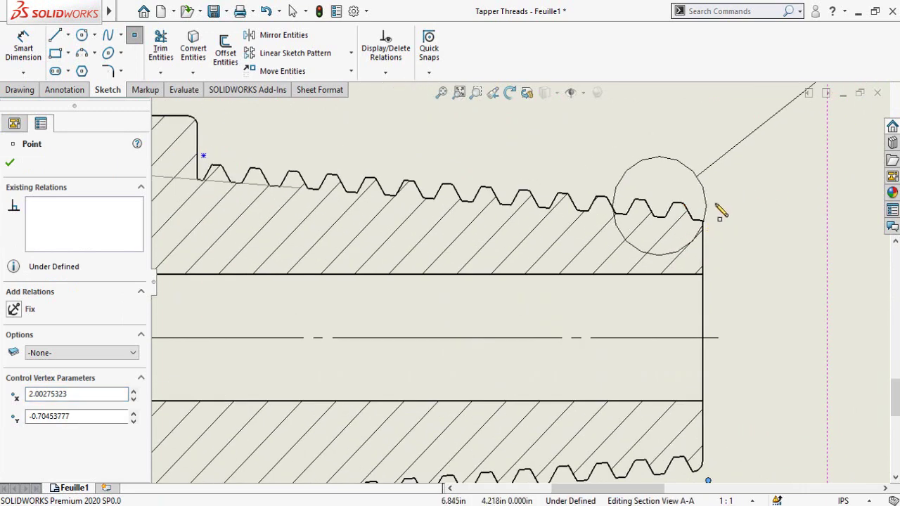
{"action": "left_click", "coordinate": [716, 206]}
{"action": "key", "text": "Escape"}
Make the upper point at the small end coincident with the line of the last upper thread crest flat
{"action": "scroll", "coordinate": [705, 235], "scroll_direction": "down", "scroll_amount": 5}
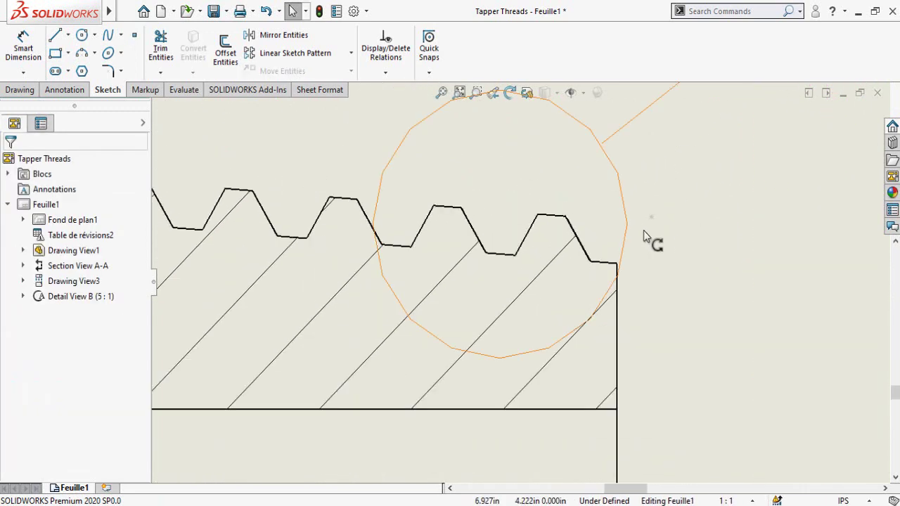
{"action": "left_click", "coordinate": [554, 216]}
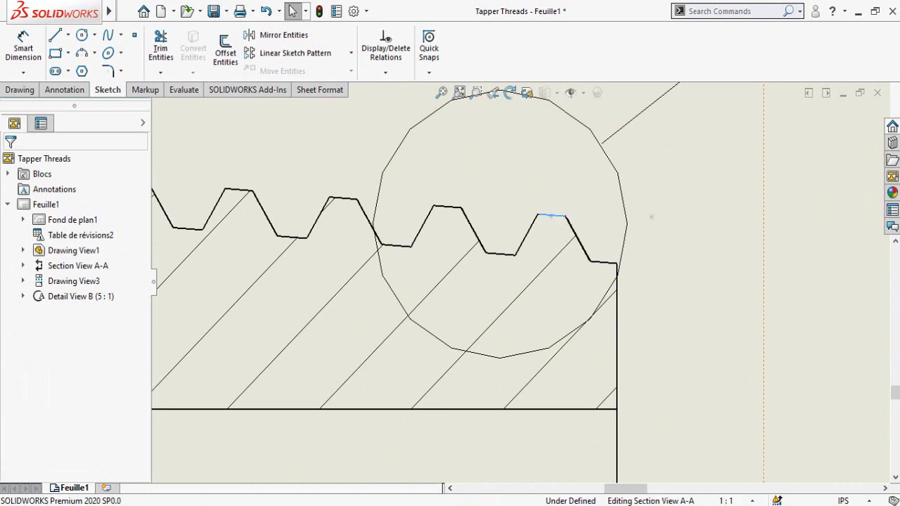
{"action": "left_click", "coordinate": [653, 223]}
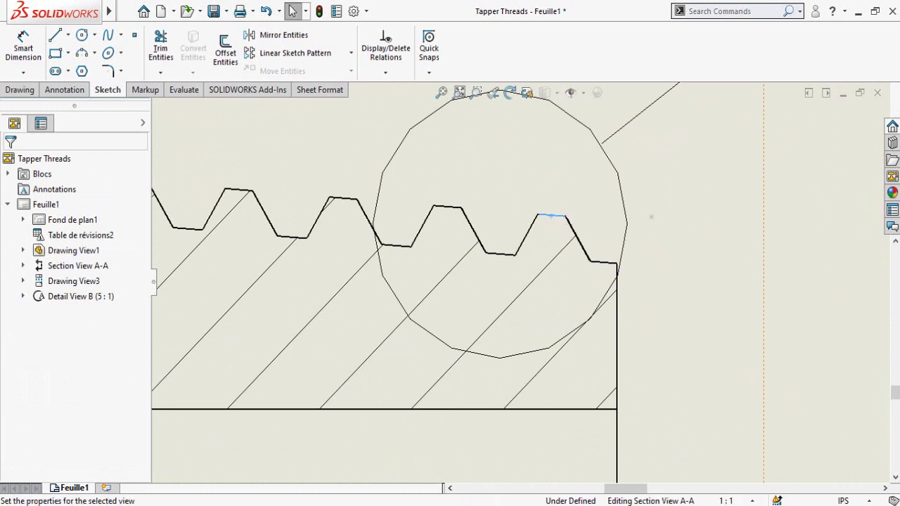
{"action": "left_click", "coordinate": [651, 217], "text": "ctrl"}
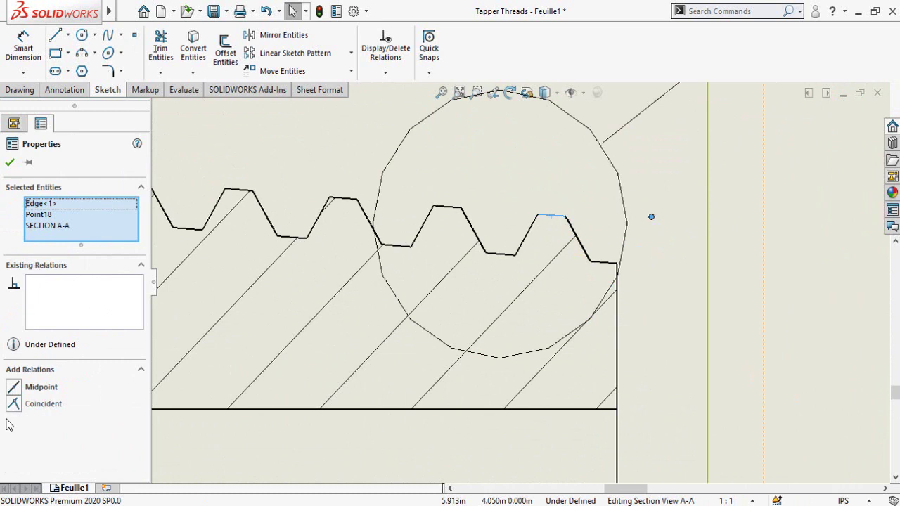
{"action": "left_click", "coordinate": [14, 408]}
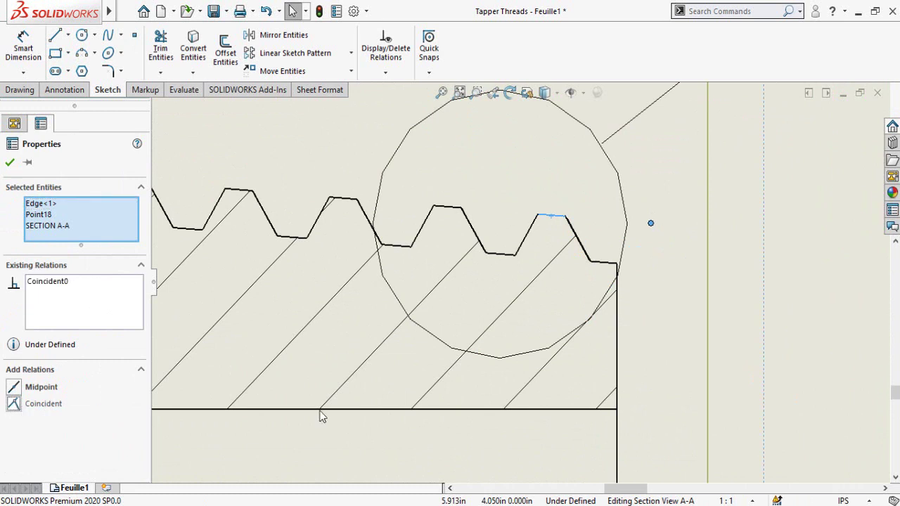
{"action": "left_click", "coordinate": [695, 304]}
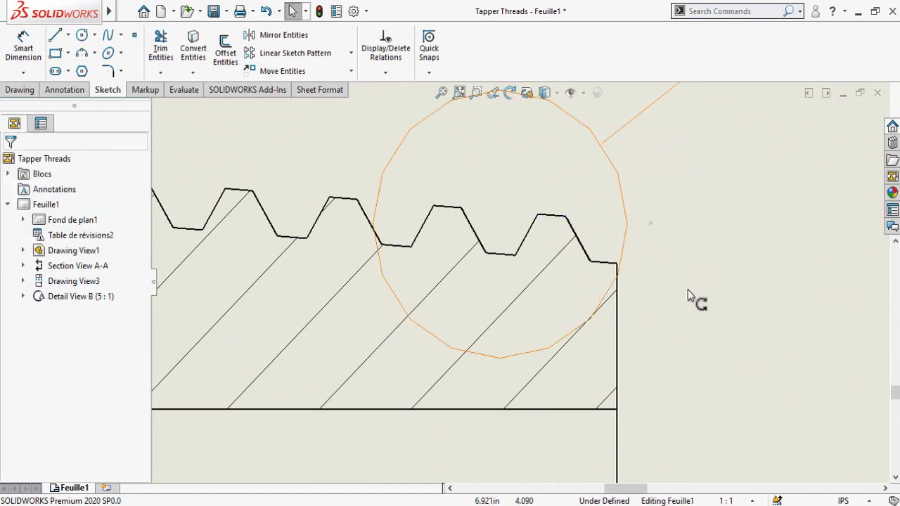
Make the same upper point coincident with the vertical end face edge of the threaded end
{"action": "left_click", "coordinate": [617, 316]}
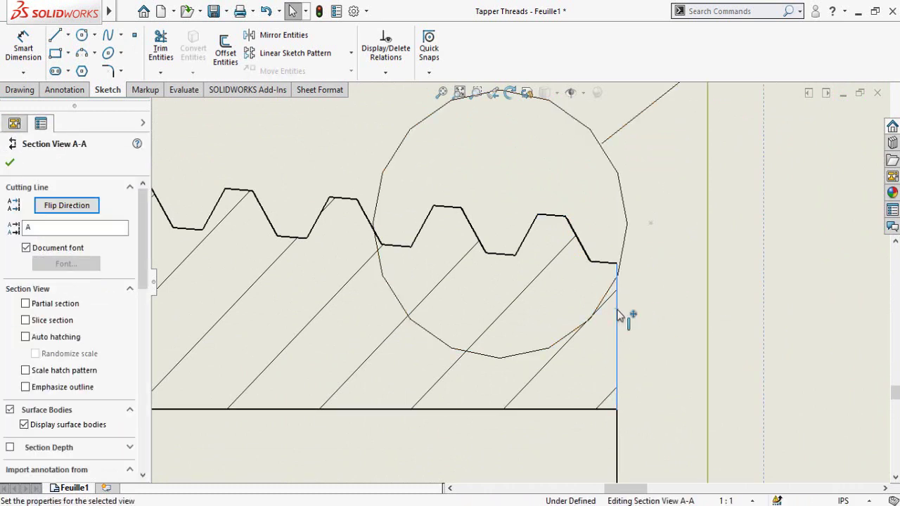
{"action": "left_click", "coordinate": [651, 225]}
{"action": "left_click", "coordinate": [578, 269], "text": "ctrl"}
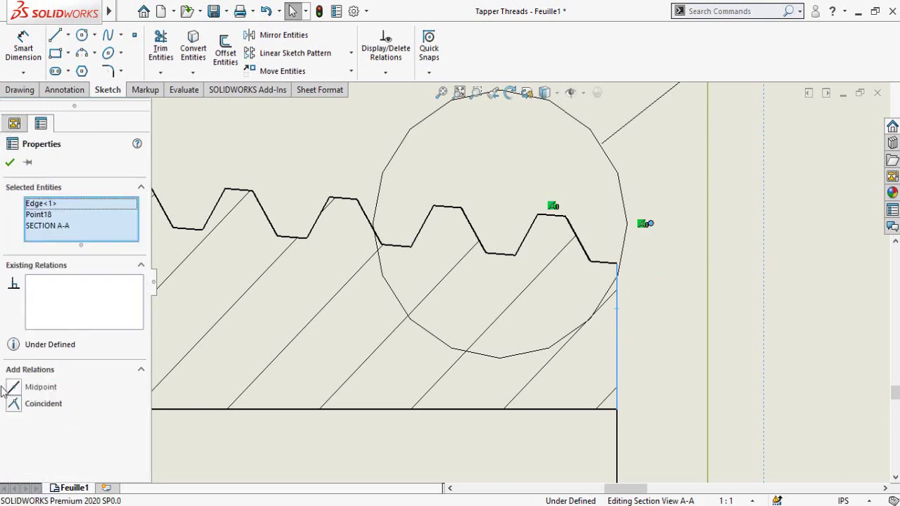
{"action": "left_click", "coordinate": [14, 404]}
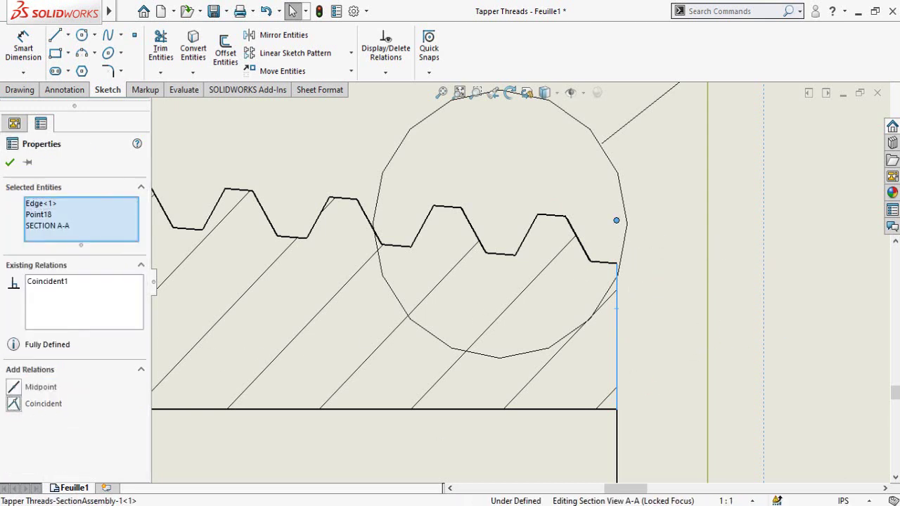
Make the lower point at the small end coincident with the line of the last full lower thread crest flat
{"action": "scroll", "coordinate": [720, 386], "scroll_direction": "up", "scroll_amount": 3}
{"action": "scroll", "coordinate": [625, 358], "scroll_direction": "down", "scroll_amount": 4}
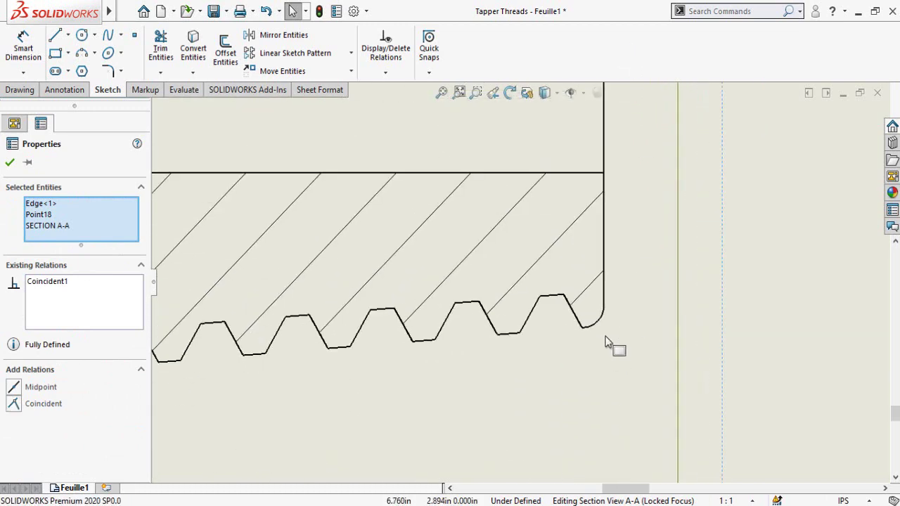
{"action": "scroll", "coordinate": [608, 342], "scroll_direction": "down", "scroll_amount": 2}
{"action": "left_click", "coordinate": [598, 342]}
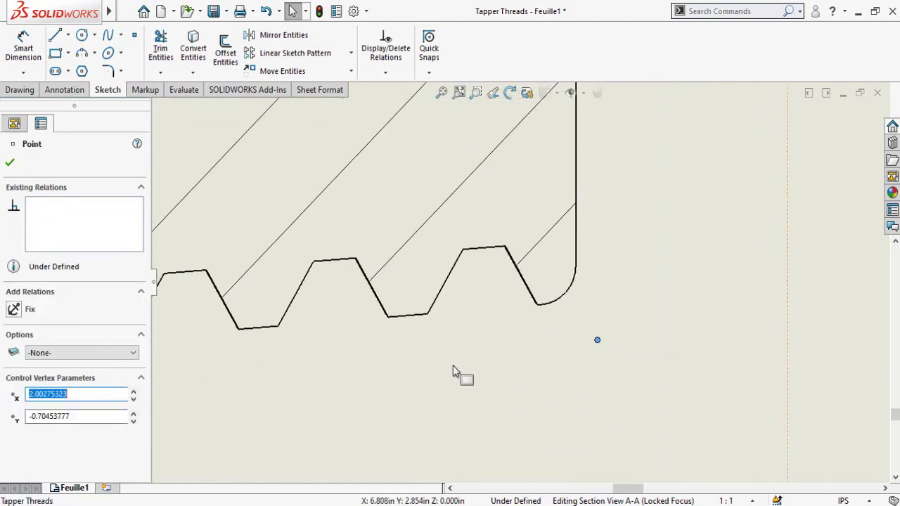
{"action": "left_click", "coordinate": [408, 316], "text": "ctrl"}
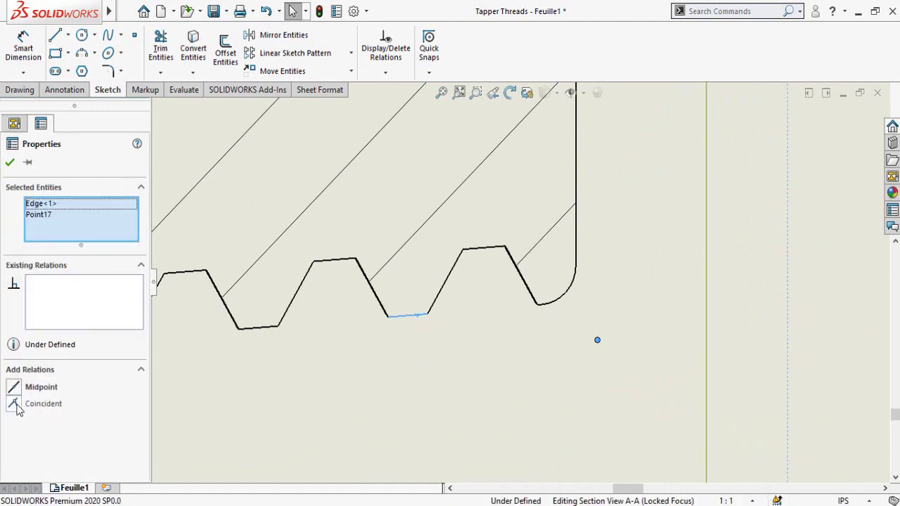
{"action": "left_click", "coordinate": [14, 405]}
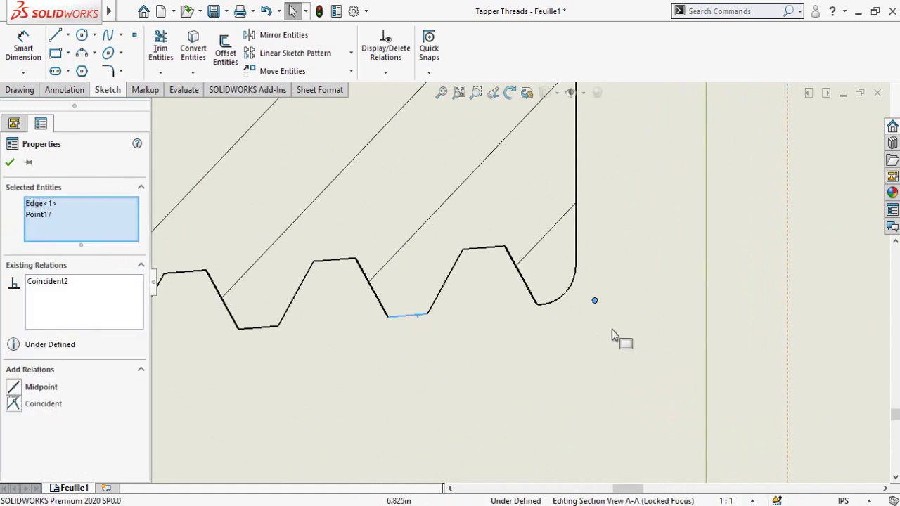
Make the lower point at the small end coincident with the vertical end face edge of the threaded end
{"action": "left_click", "coordinate": [780, 316]}
{"action": "left_click", "coordinate": [578, 239]}
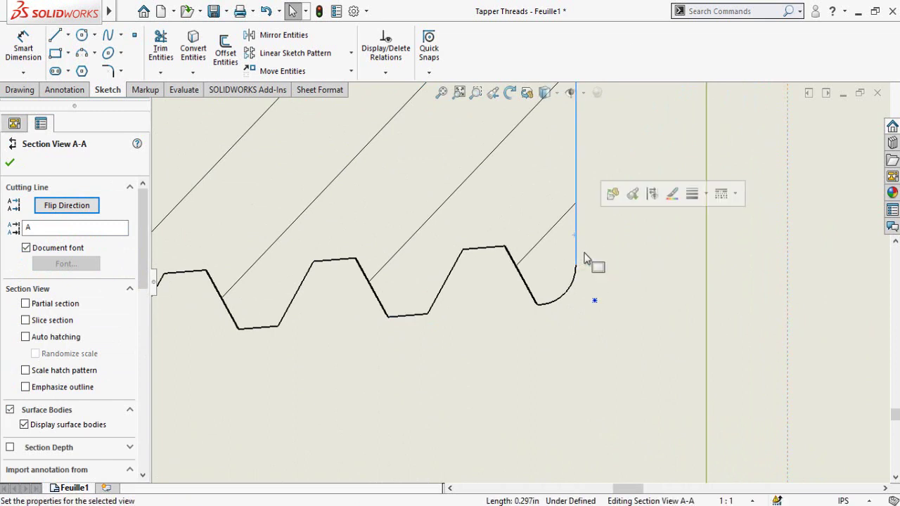
{"action": "left_click", "coordinate": [595, 301]}
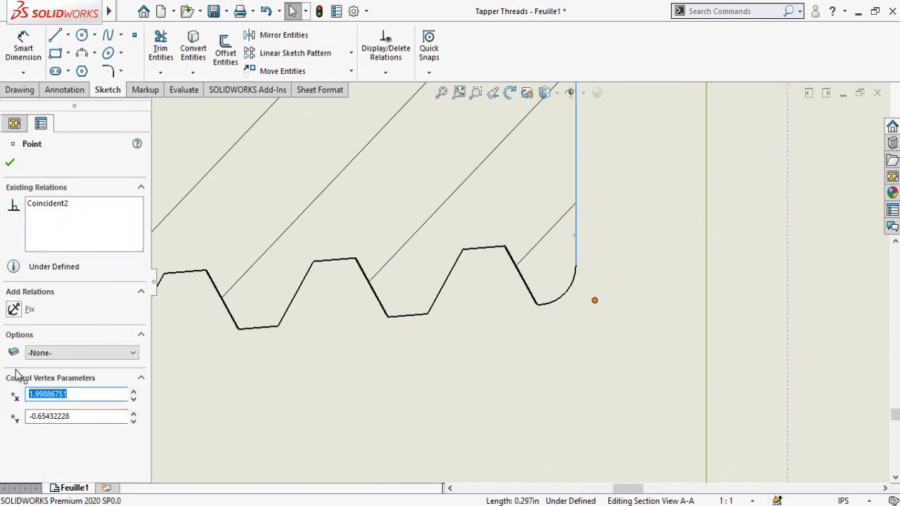
{"action": "left_click", "coordinate": [14, 404]}
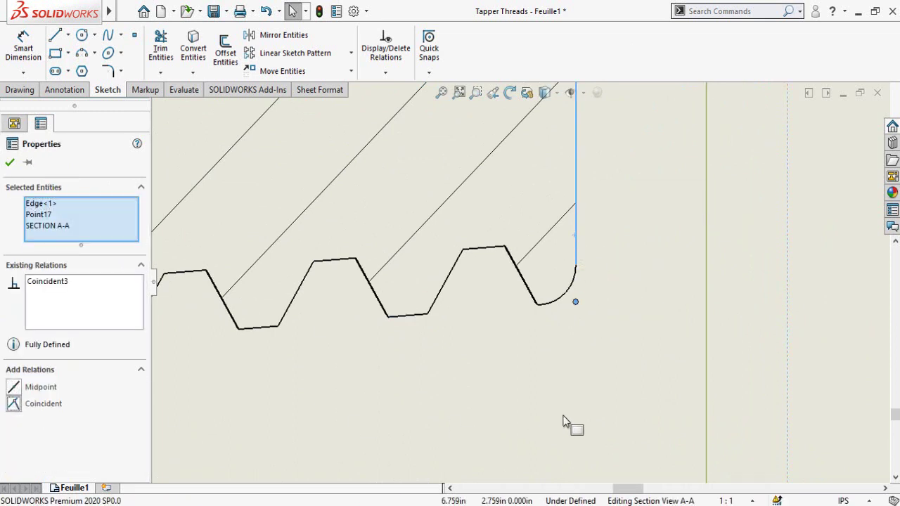
{"action": "double_click", "coordinate": [813, 357]}
Make the upper point at the head shoulder coincident with the line of the first upper thread crest flat
{"action": "scroll", "coordinate": [528, 344], "scroll_direction": "up", "scroll_amount": 3}
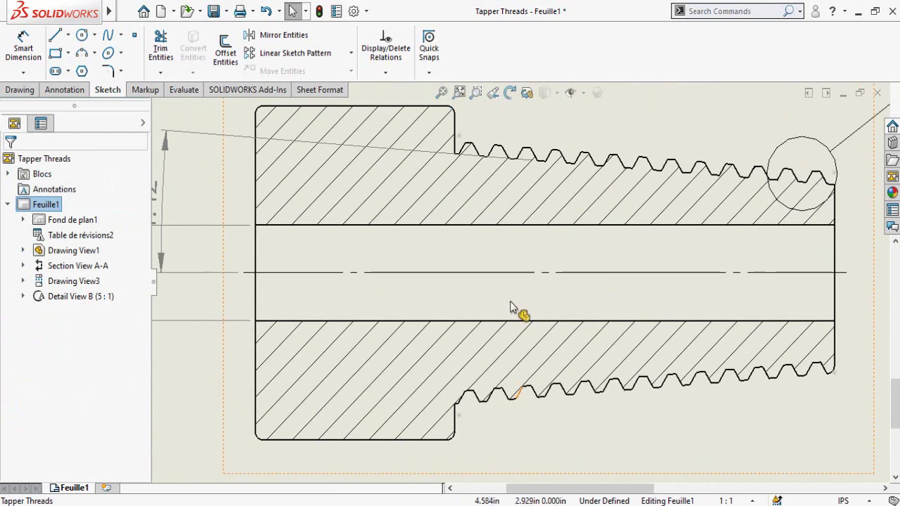
{"action": "scroll", "coordinate": [497, 147], "scroll_direction": "down", "scroll_amount": 10}
{"action": "scroll", "coordinate": [424, 239], "scroll_direction": "down", "scroll_amount": 3}
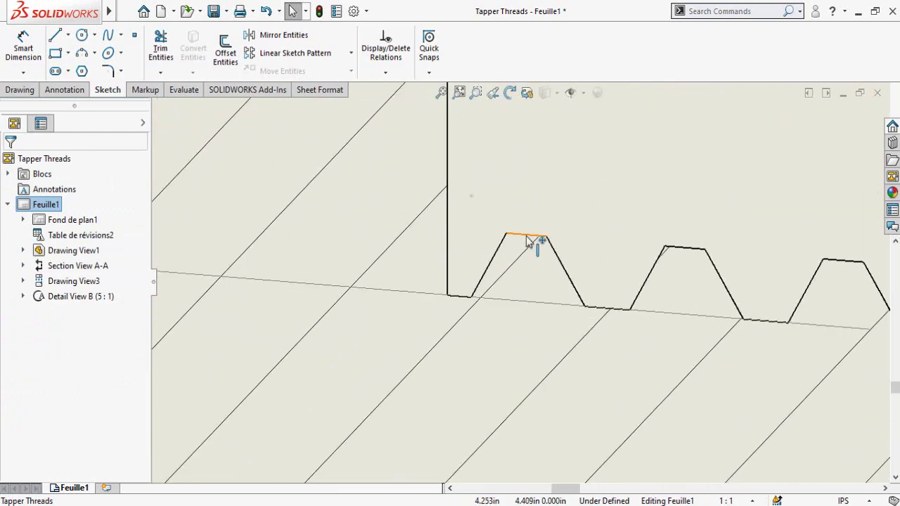
{"action": "left_click", "coordinate": [524, 235]}
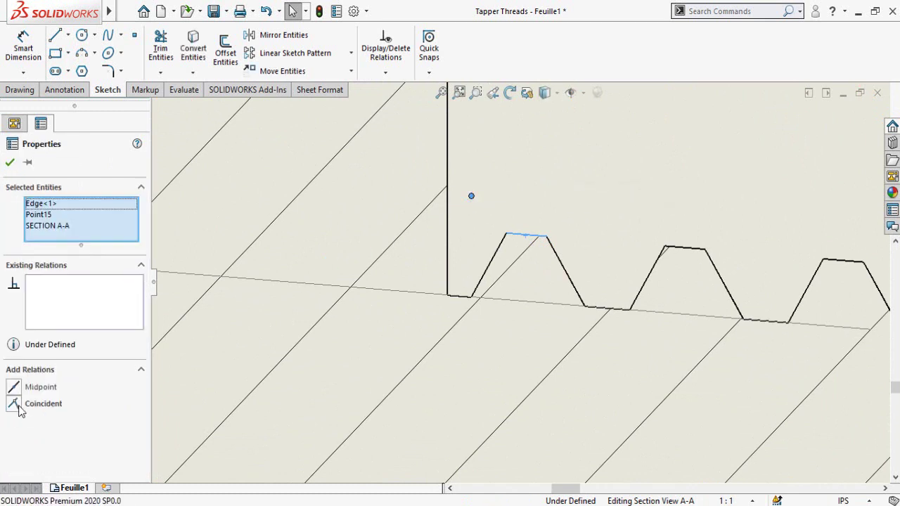
{"action": "left_click", "coordinate": [14, 406]}
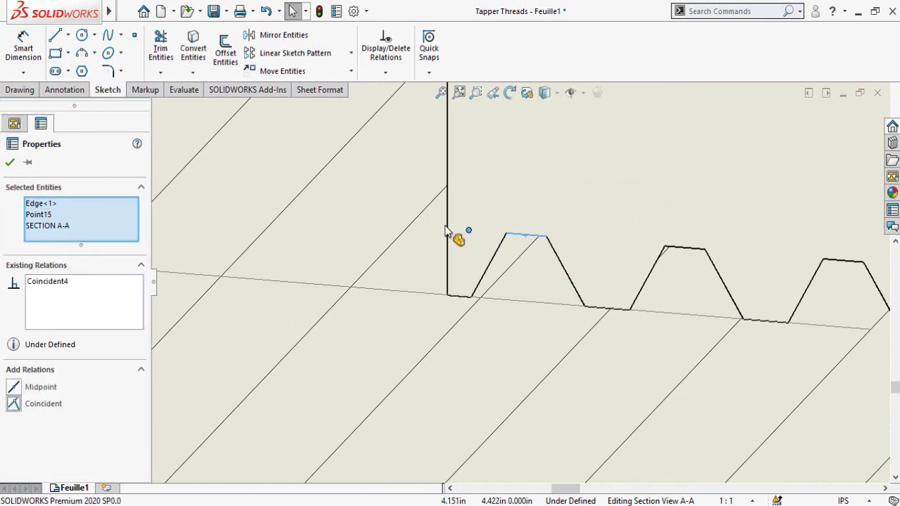
Make the same upper shoulder point coincident with the vertical shoulder edge of the head
{"action": "left_click", "coordinate": [470, 239]}
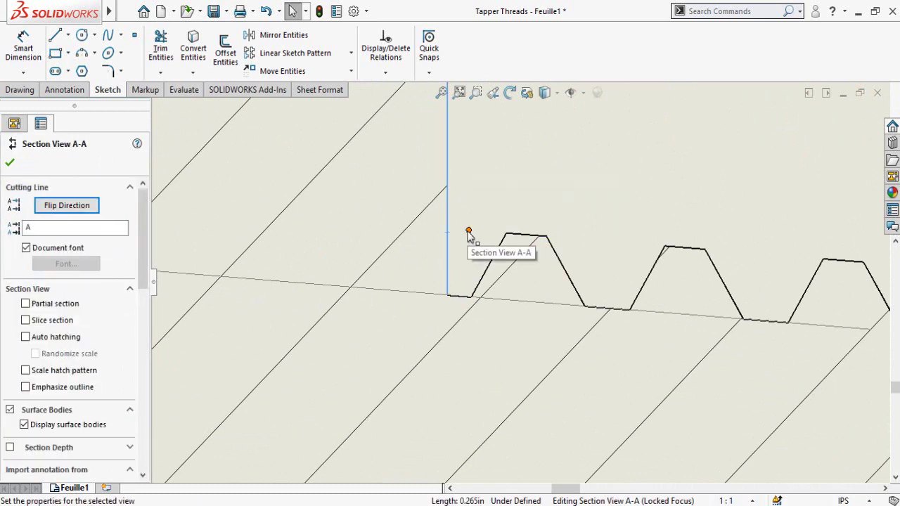
{"action": "left_click", "coordinate": [469, 230]}
{"action": "key", "text": "ctrl+z"}
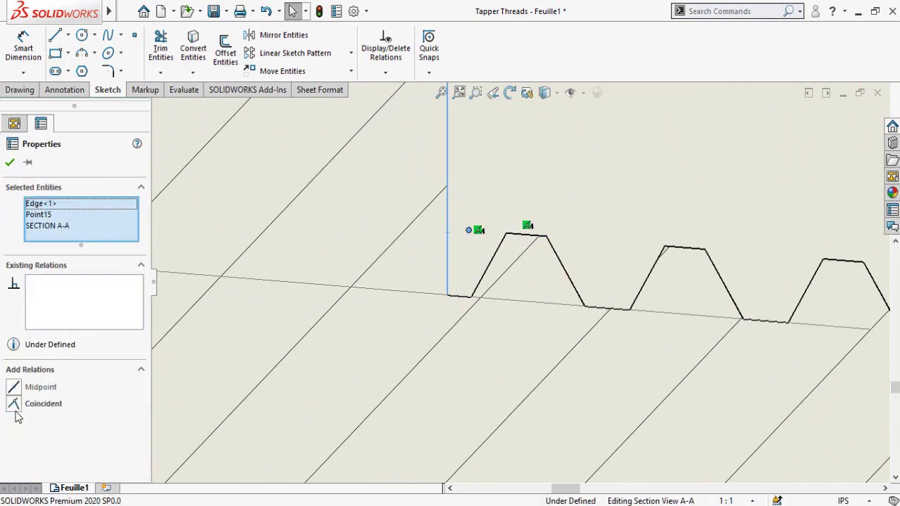
{"action": "left_click", "coordinate": [14, 405]}
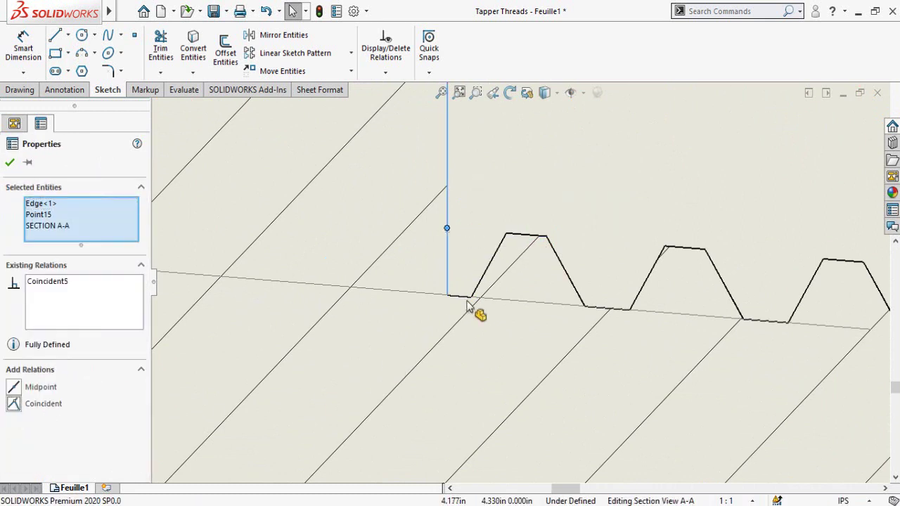
Make the lower point at the head shoulder coincident with the line of the first lower thread crest flat
{"action": "scroll", "coordinate": [486, 337], "scroll_direction": "up", "scroll_amount": 3}
{"action": "scroll", "coordinate": [496, 365], "scroll_direction": "up", "scroll_amount": 3}
{"action": "scroll", "coordinate": [518, 429], "scroll_direction": "down", "scroll_amount": 6}
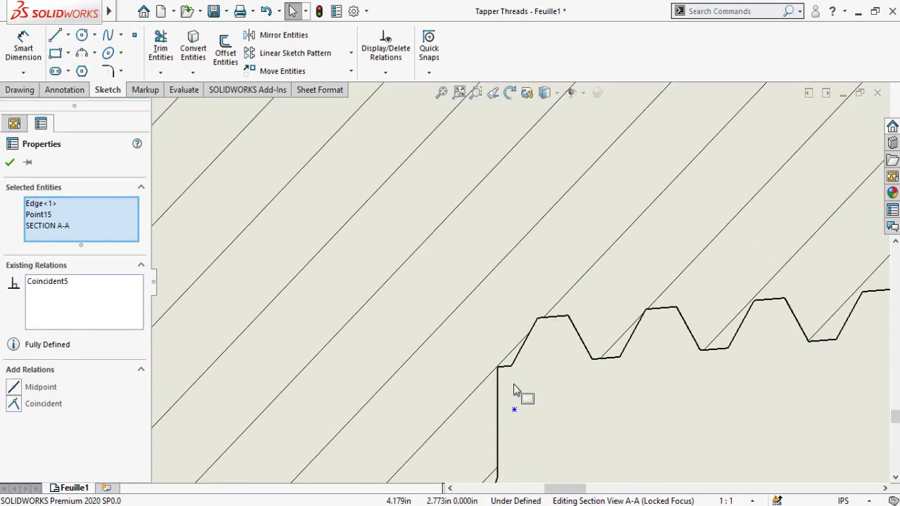
{"action": "left_click", "coordinate": [506, 399]}
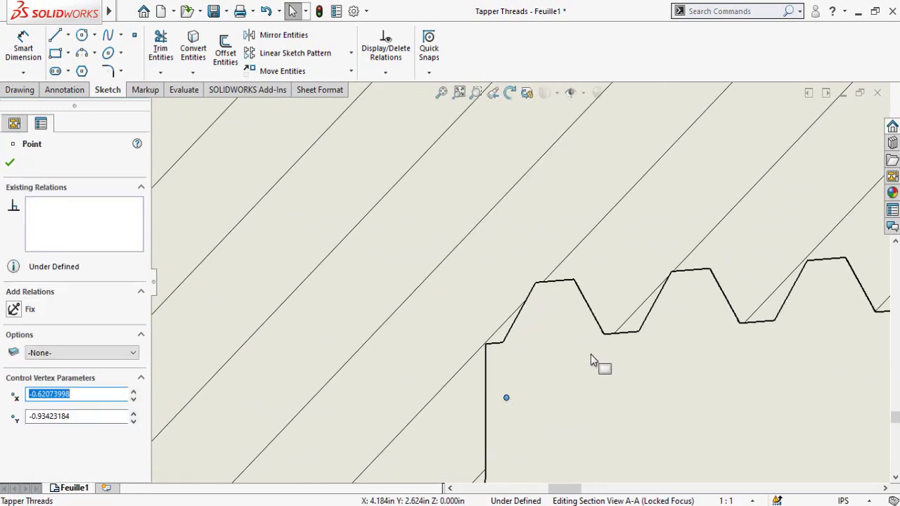
{"action": "left_click", "coordinate": [628, 335], "text": "ctrl"}
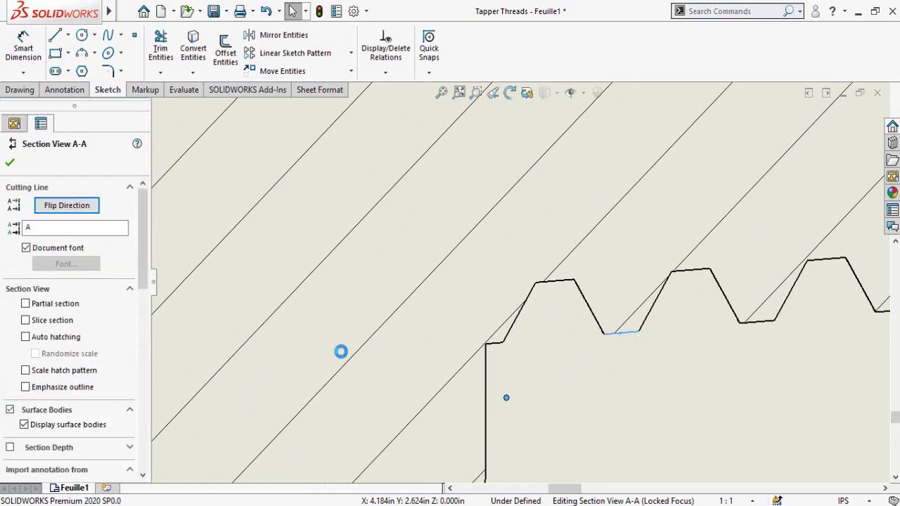
{"action": "left_click", "coordinate": [32, 404]}
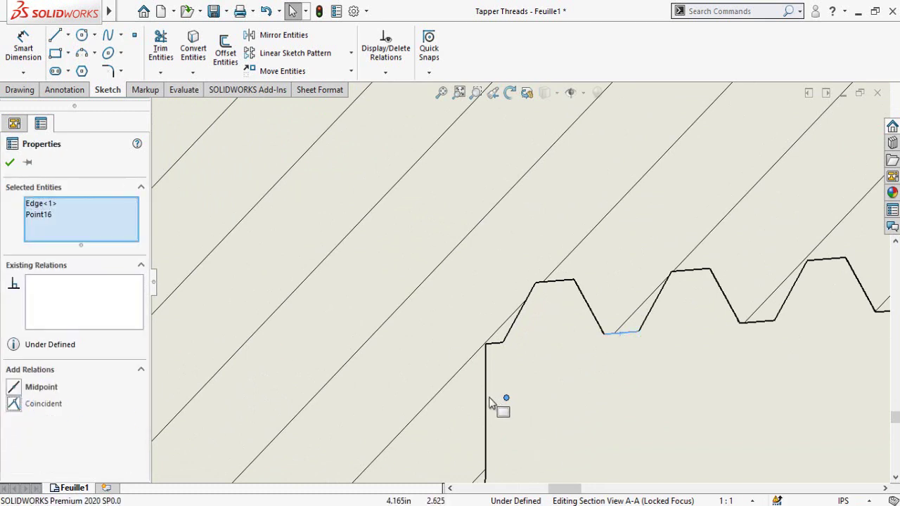
Make the same lower shoulder point coincident with the vertical shoulder edge below the threads
{"action": "left_click", "coordinate": [486, 389]}
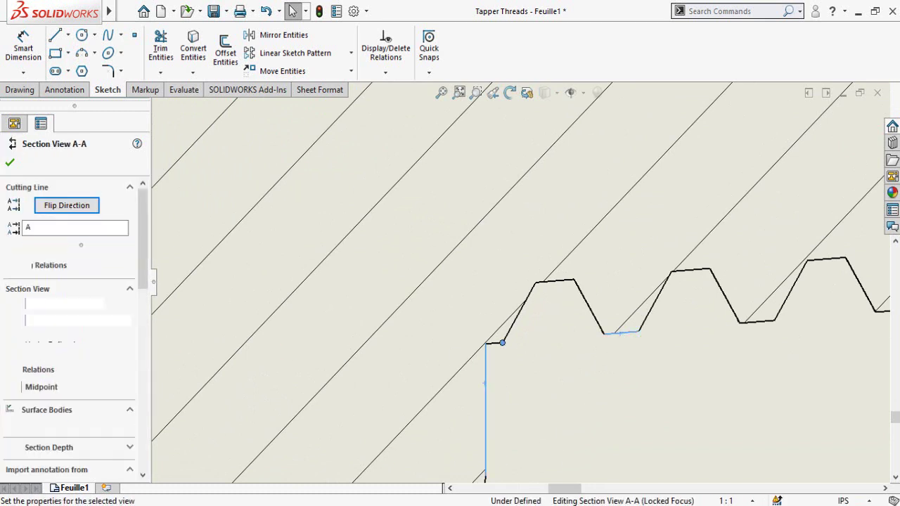
{"action": "left_click", "coordinate": [502, 343]}
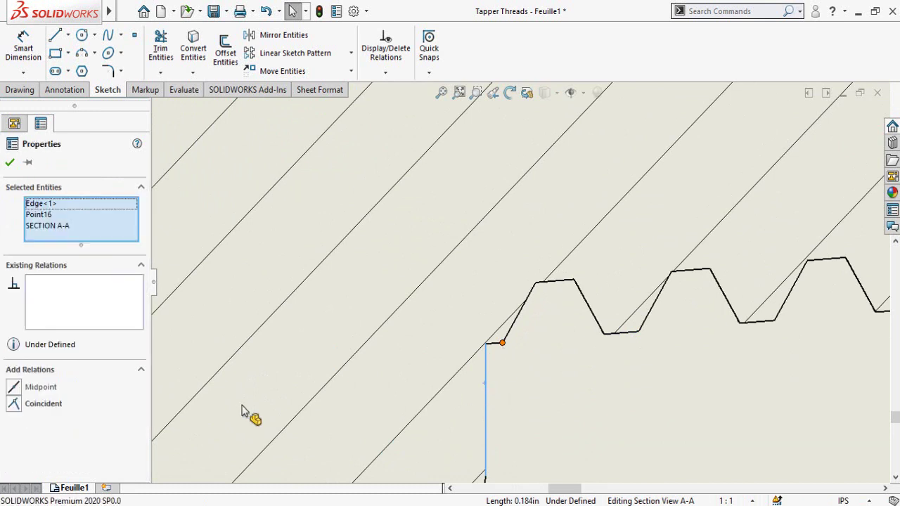
{"action": "left_click", "coordinate": [13, 406]}
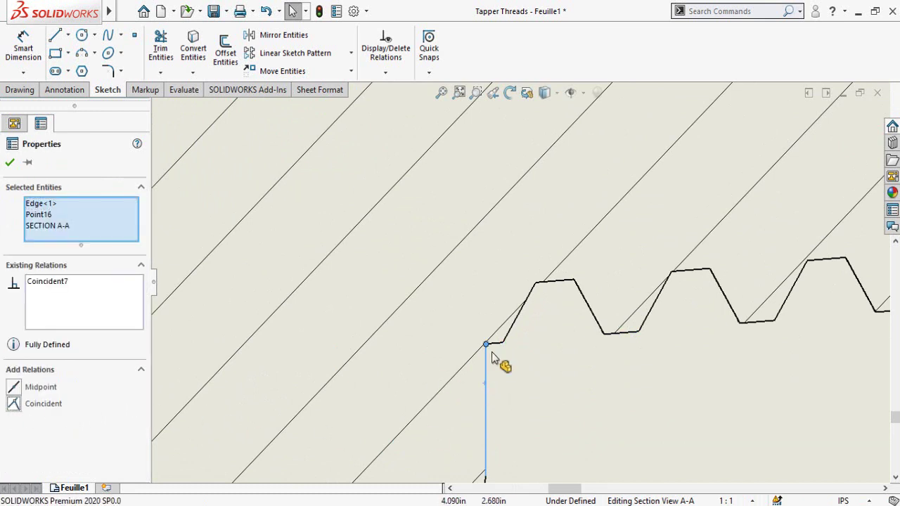
{"action": "key", "text": "Escape"}
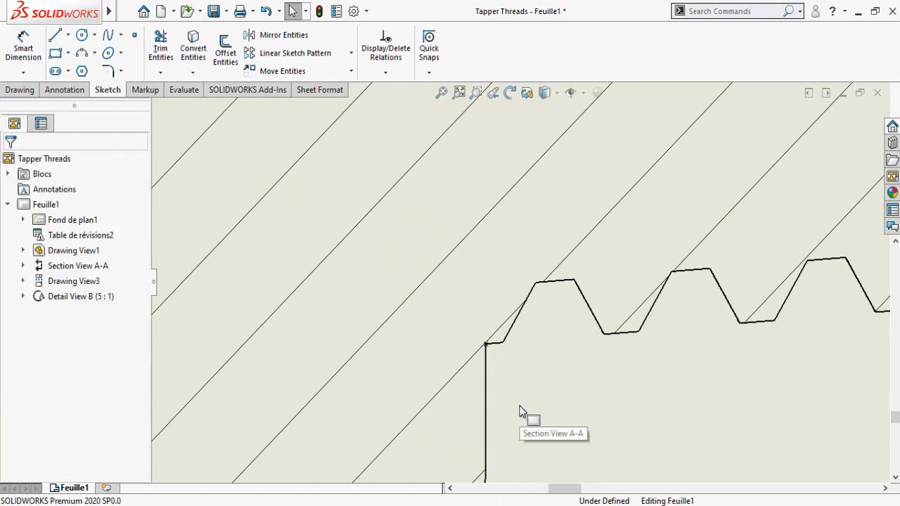
Dimension the vertical distance between the two shoulder points in section A-A, placing it beyond the threaded end
{"action": "scroll", "coordinate": [522, 411], "scroll_direction": "up", "scroll_amount": 6}
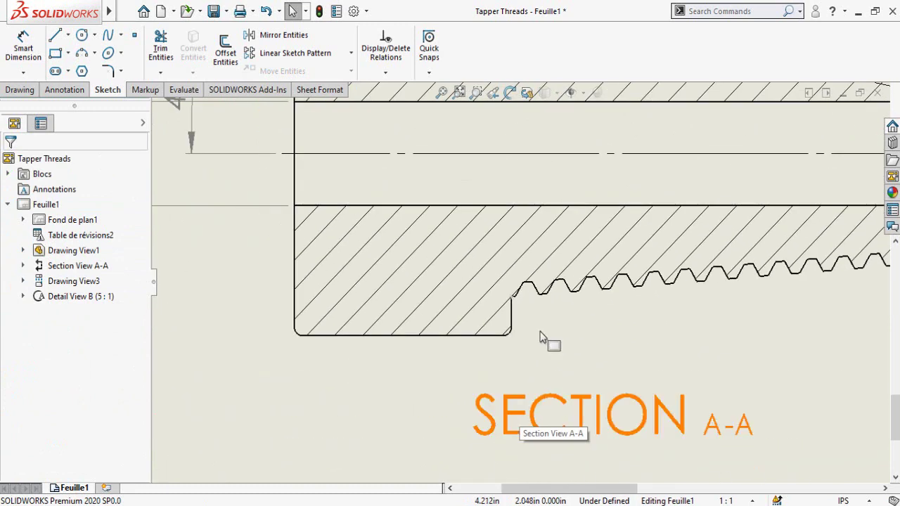
{"action": "left_click", "coordinate": [24, 48]}
{"action": "scroll", "coordinate": [408, 195], "scroll_direction": "down", "scroll_amount": 5}
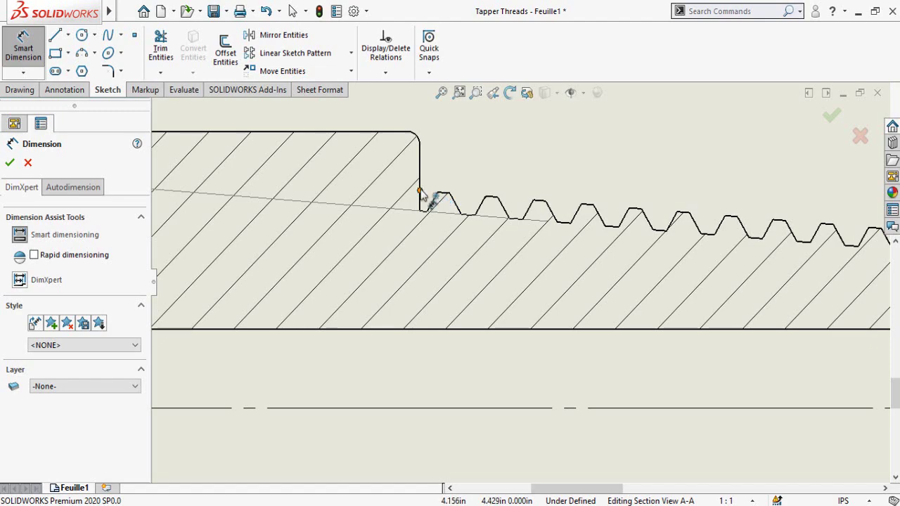
{"action": "left_click", "coordinate": [421, 193]}
{"action": "scroll", "coordinate": [483, 377], "scroll_direction": "up", "scroll_amount": 5}
{"action": "scroll", "coordinate": [488, 388], "scroll_direction": "down", "scroll_amount": 5}
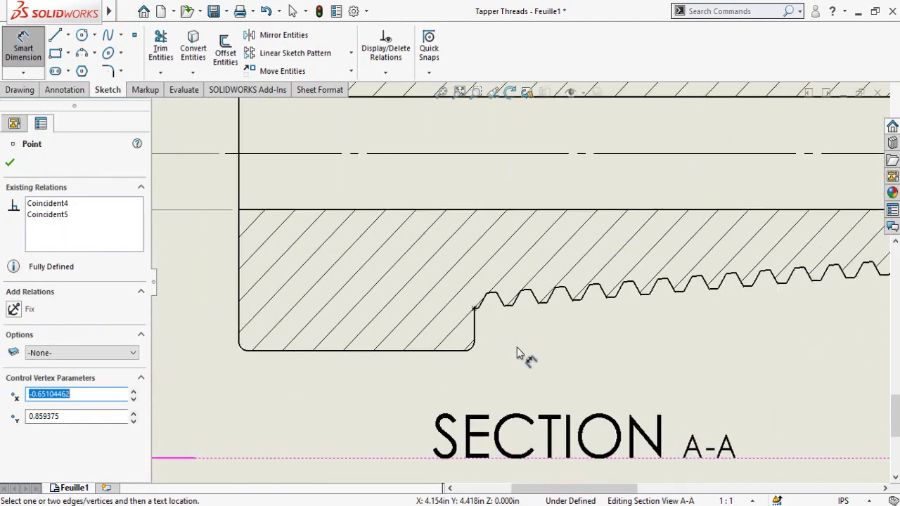
{"action": "left_click", "coordinate": [475, 310]}
{"action": "scroll", "coordinate": [488, 228], "scroll_direction": "up", "scroll_amount": 5}
{"action": "scroll", "coordinate": [670, 270], "scroll_direction": "down", "scroll_amount": 5}
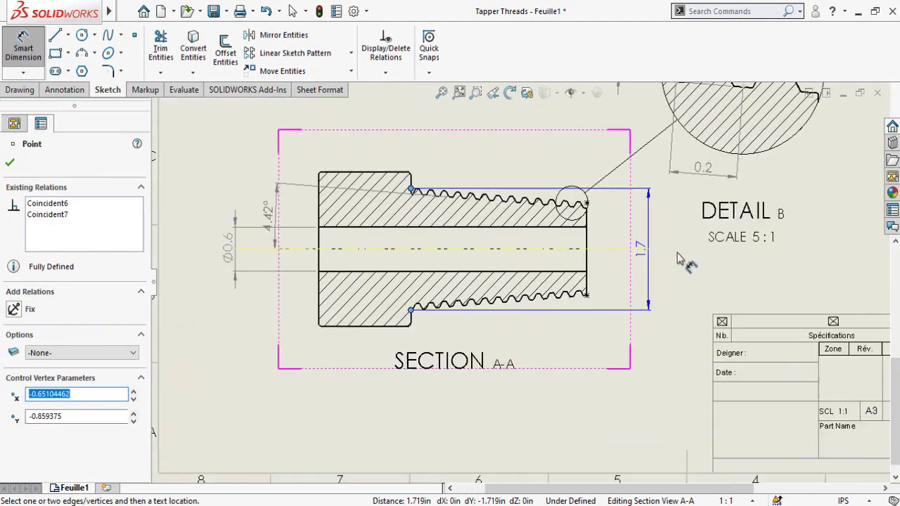
{"action": "left_click", "coordinate": [670, 270]}
Prefix the large-end thread dimension with the diameter symbol and move it farther away from the threaded end
{"action": "scroll", "coordinate": [749, 272], "scroll_direction": "down", "scroll_amount": 3}
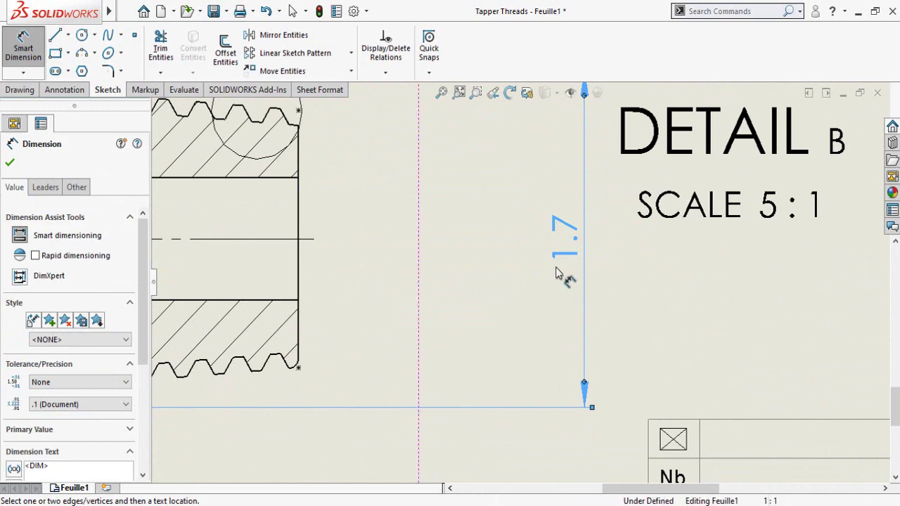
{"action": "scroll", "coordinate": [140, 278], "scroll_direction": "down", "scroll_amount": 3}
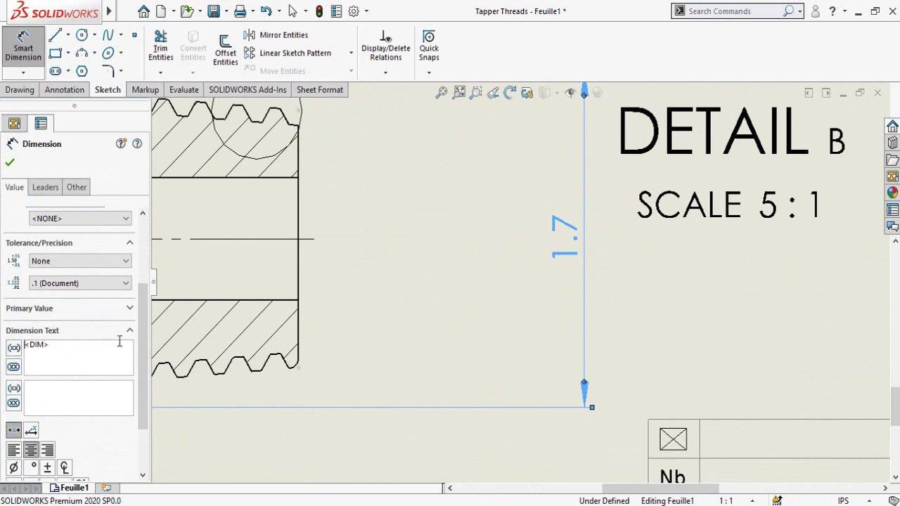
{"action": "scroll", "coordinate": [91, 379], "scroll_direction": "down", "scroll_amount": 1}
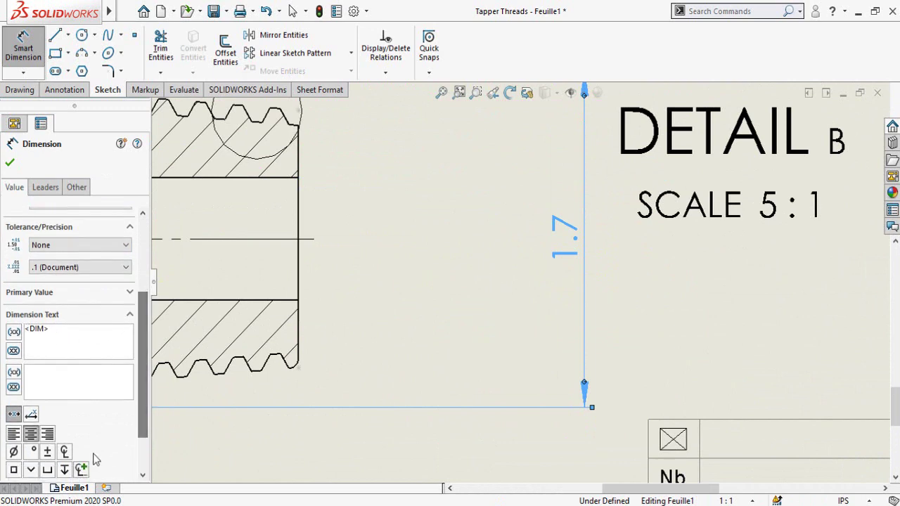
{"action": "left_click", "coordinate": [14, 452]}
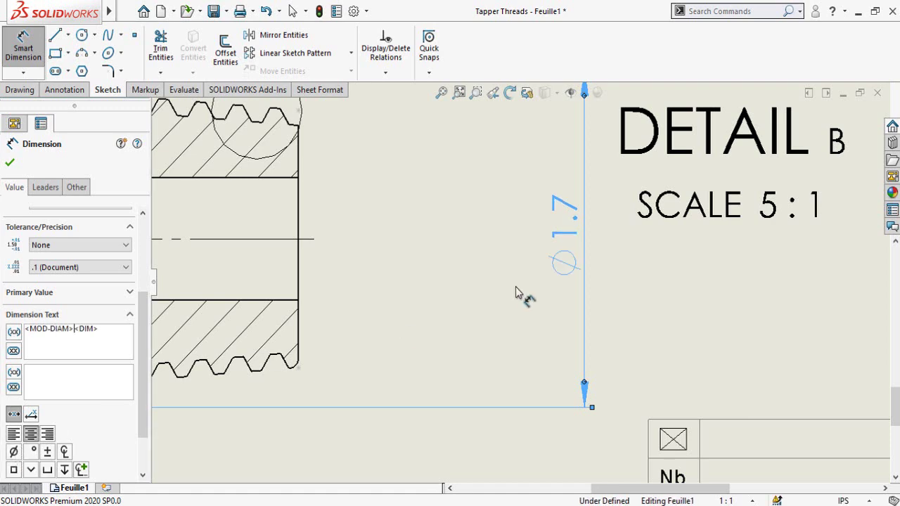
{"action": "scroll", "coordinate": [516, 287], "scroll_direction": "up", "scroll_amount": 3}
{"action": "left_click", "coordinate": [422, 294]}
{"action": "scroll", "coordinate": [477, 277], "scroll_direction": "down", "scroll_amount": 3}
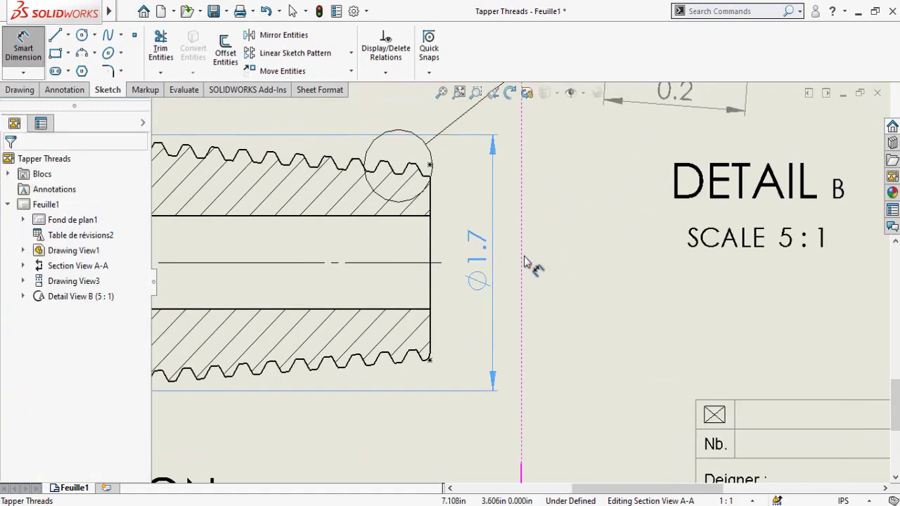
{"action": "left_click_drag", "start_coordinate": [486, 262], "coordinate": [611, 263]}
{"action": "key", "text": "Escape"}
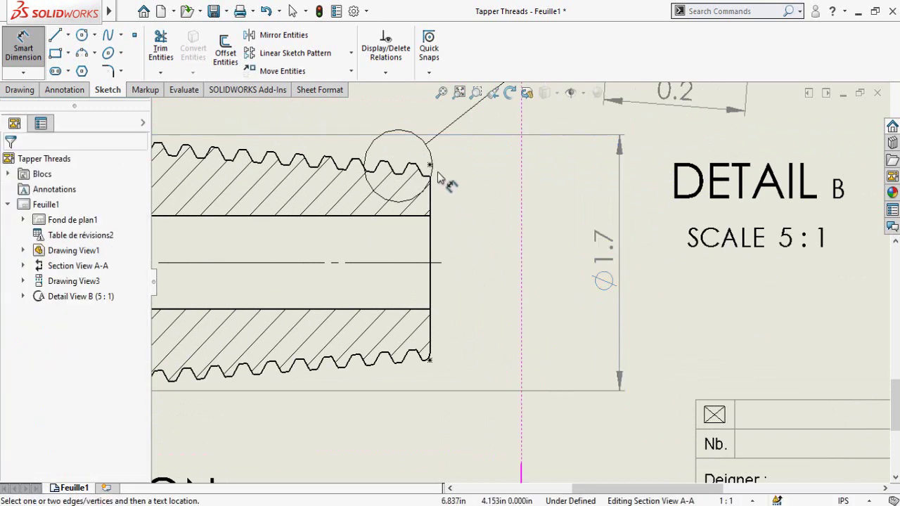
Dimension between the two small-end points, placed inside the large-end diameter dimension, and prefix it with the diameter symbol
{"action": "left_click", "coordinate": [431, 166]}
{"action": "left_click", "coordinate": [430, 360]}
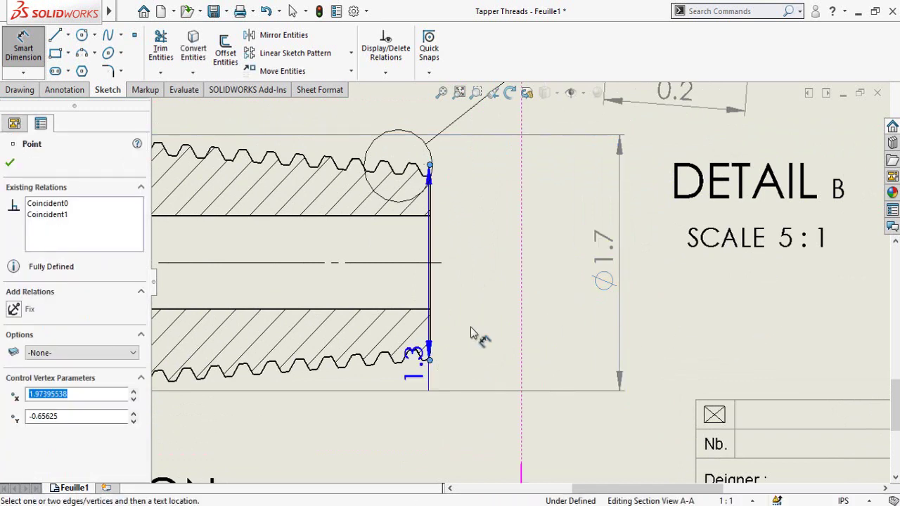
{"action": "left_click", "coordinate": [563, 269]}
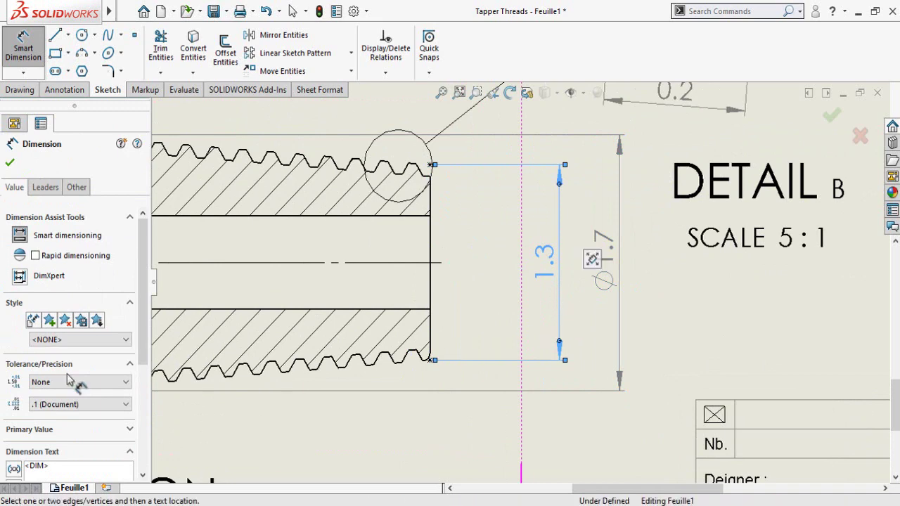
{"action": "scroll", "coordinate": [42, 317], "scroll_direction": "down", "scroll_amount": 3}
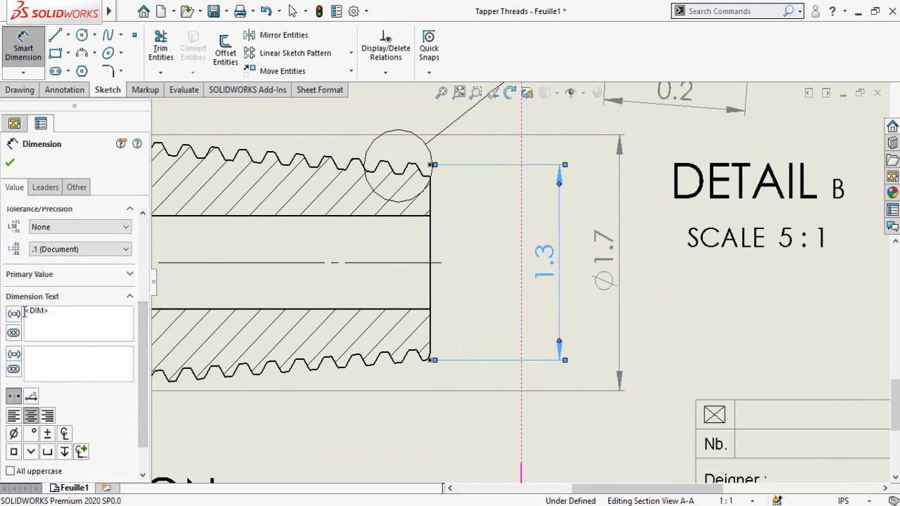
{"action": "left_click", "coordinate": [13, 434]}
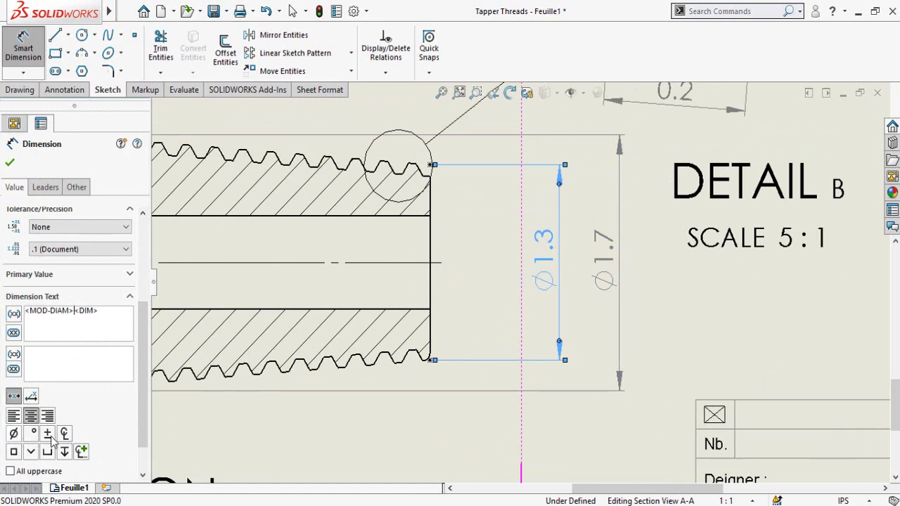
{"action": "left_click", "coordinate": [724, 302]}
Dimension the radius of the head's upper outer corner fillet in the front view, placing it outside the view's corner
{"action": "scroll", "coordinate": [664, 339], "scroll_direction": "down", "scroll_amount": 5}
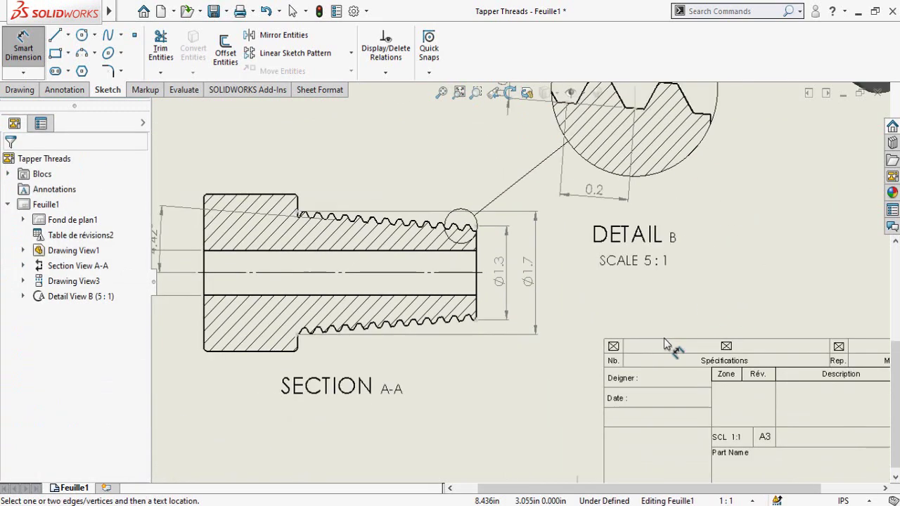
{"action": "scroll", "coordinate": [393, 215], "scroll_direction": "up", "scroll_amount": 5}
{"action": "scroll", "coordinate": [392, 215], "scroll_direction": "up", "scroll_amount": 2}
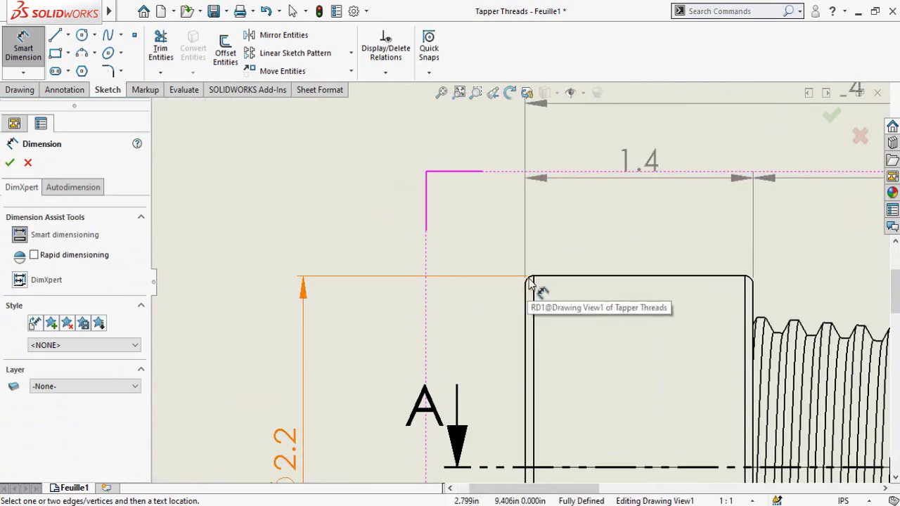
{"action": "left_click", "coordinate": [531, 282]}
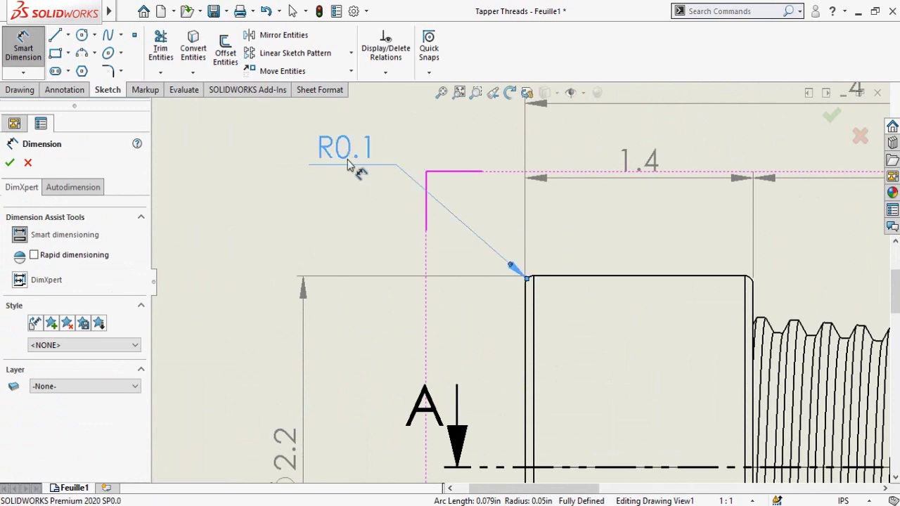
{"action": "left_click", "coordinate": [349, 165]}
{"action": "key", "text": "Escape"}
{"action": "scroll", "coordinate": [500, 338], "scroll_direction": "down", "scroll_amount": 3}
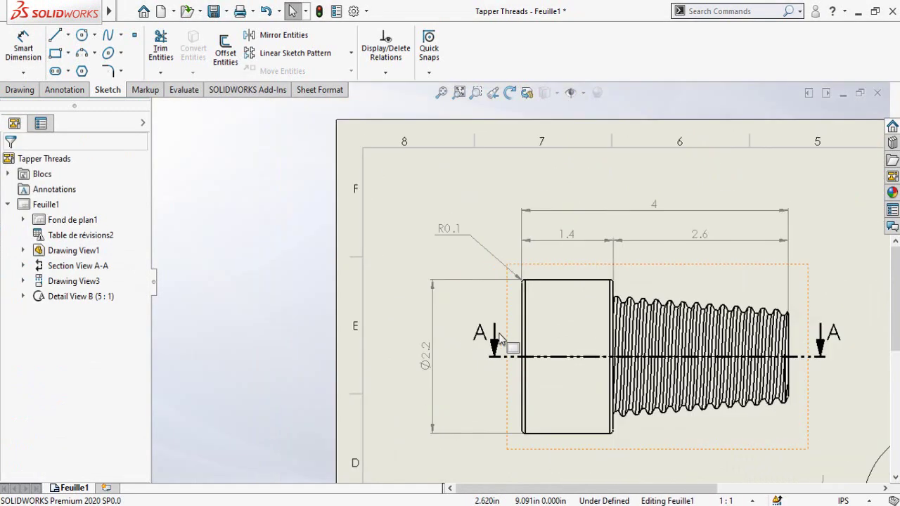
{"action": "key", "text": "f"}
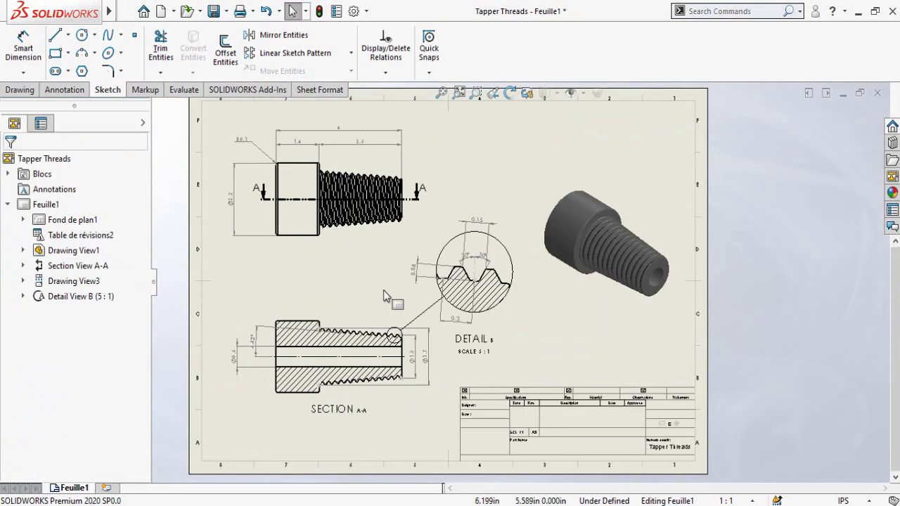